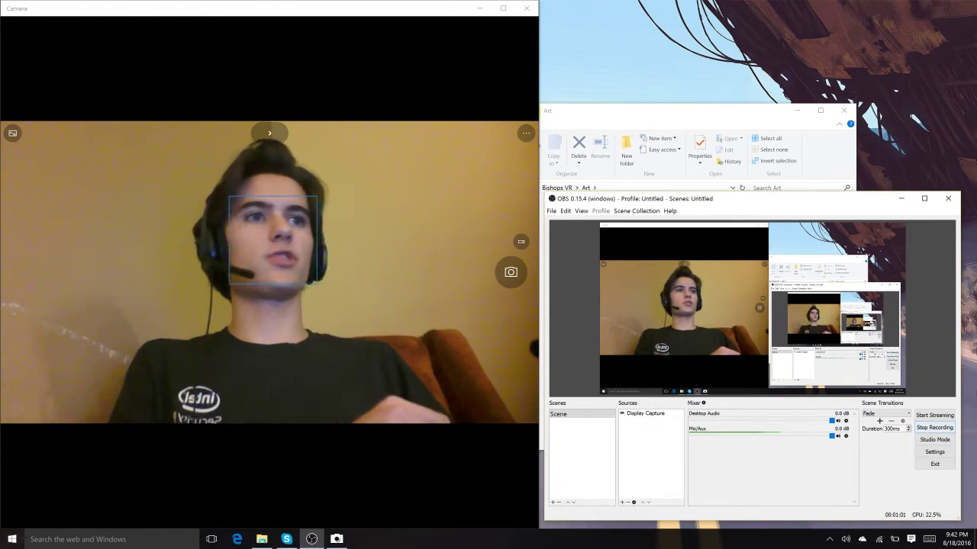
Step: Enlarge and reposition the Art folder window, then select the bust-of-minerva STL file
click(893, 201)
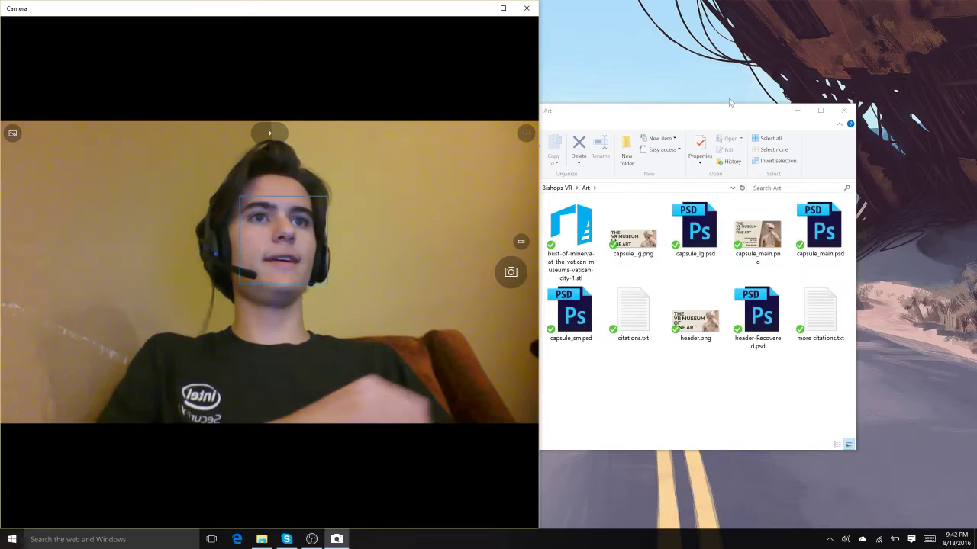
drag(689, 120, 795, 143)
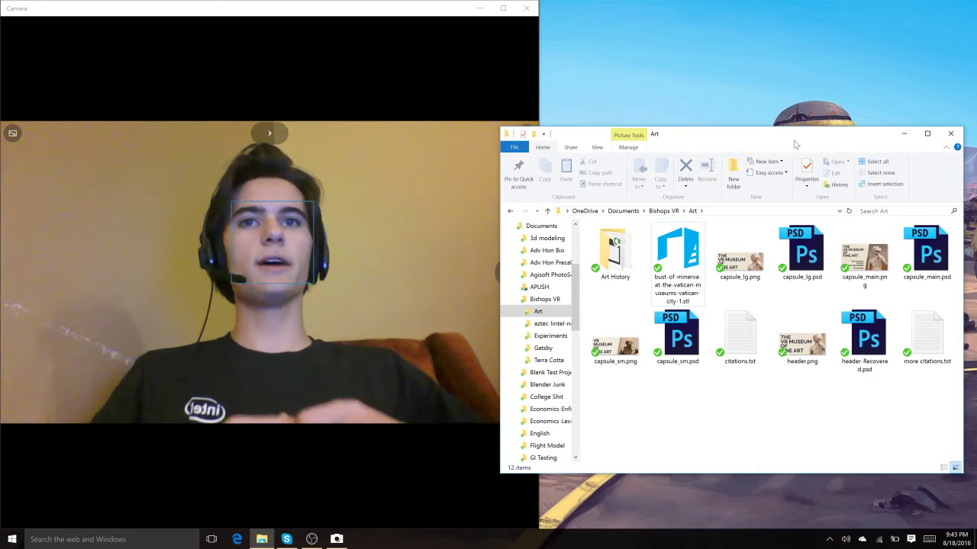
click(696, 261)
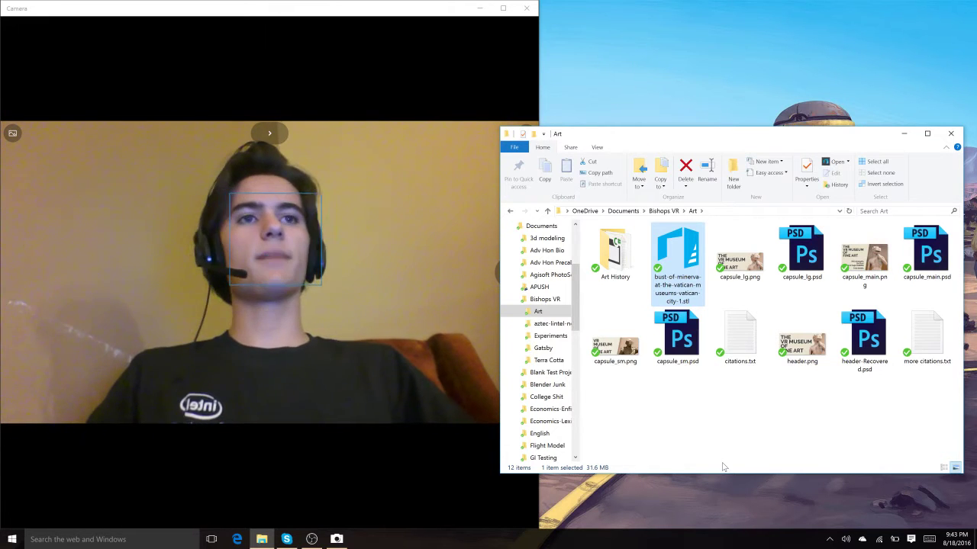
Step: Open the Minerva bust STL in 3D Builder and nudge its window into place
double_click(687, 277)
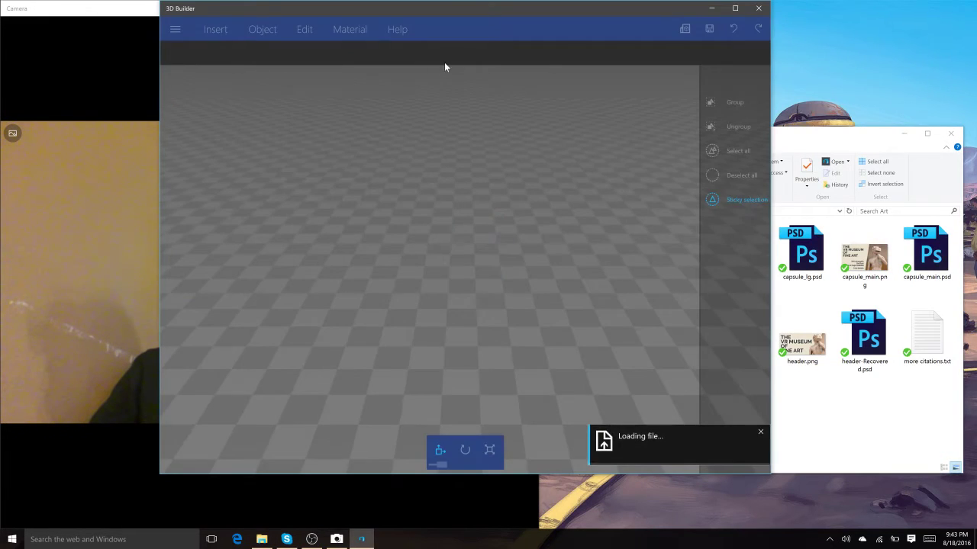
drag(379, 9, 400, 25)
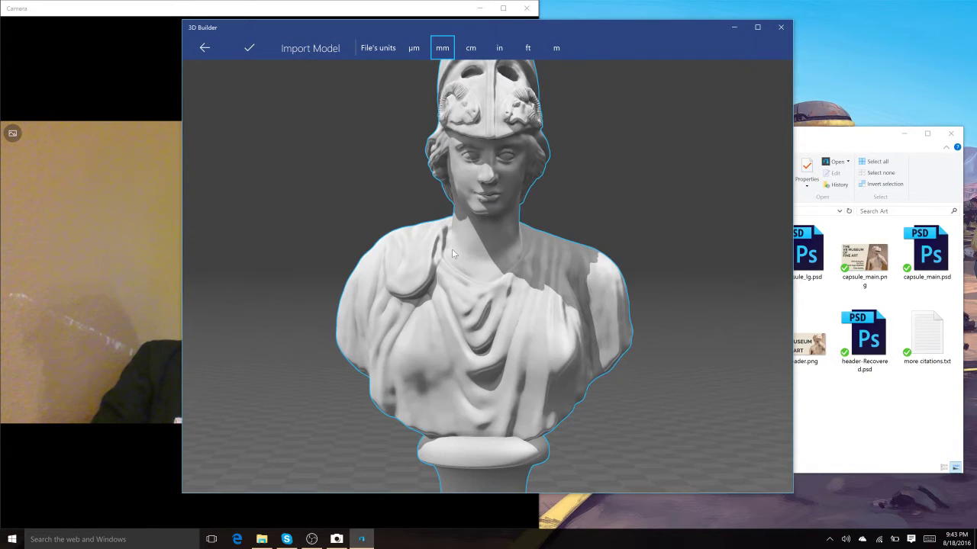
Step: Close 3D Builder, launch Blender from search, and delete the default scene objects
click(781, 28)
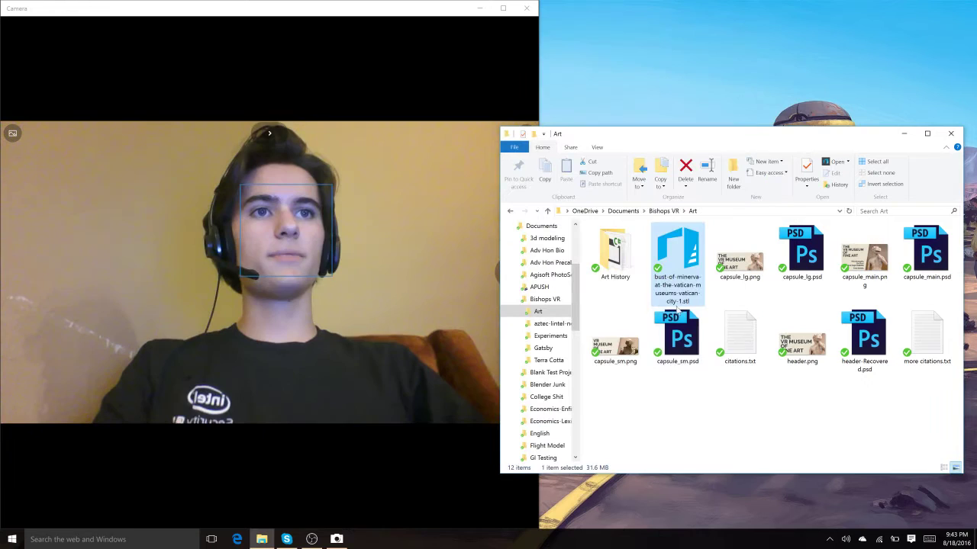
key(super)
text(blender)
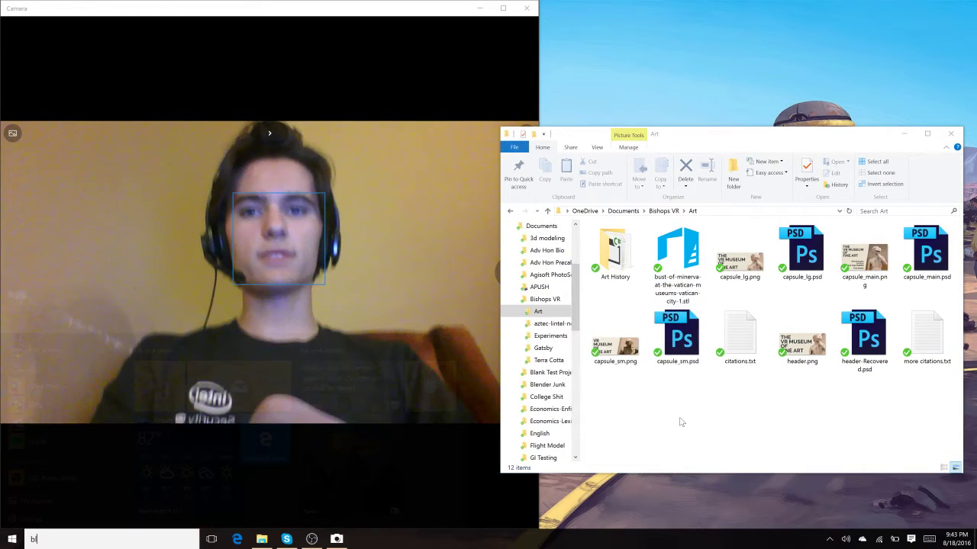
key(Return)
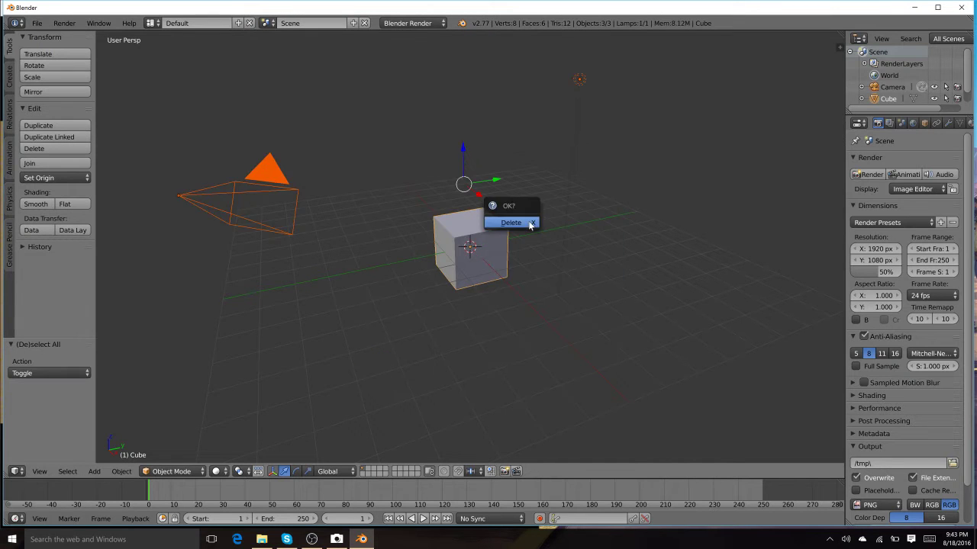
click(529, 223)
Step: Import the bust-of-minerva STL from the Bishops VR\Art folder via File > Import > Stl
key(shift+a)
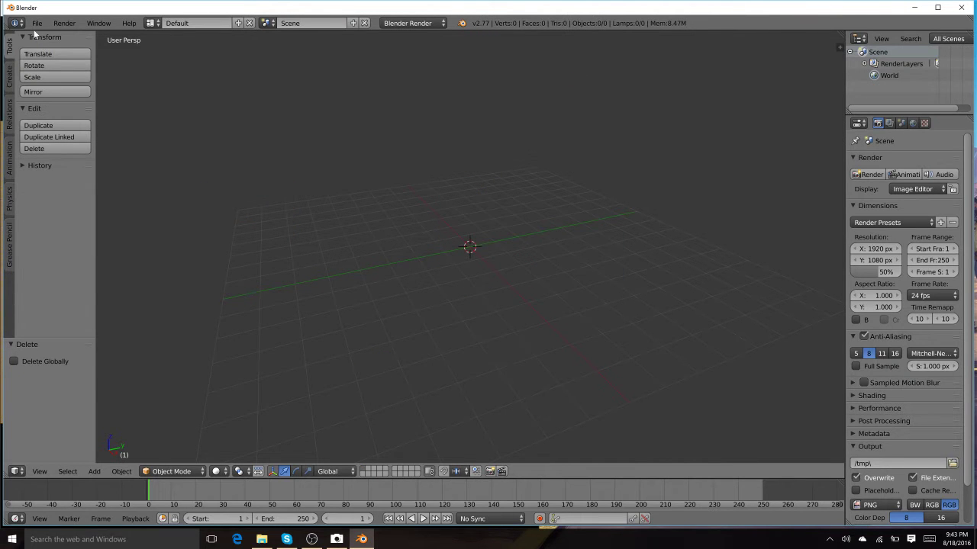
click(36, 24)
mouse_move(115, 235)
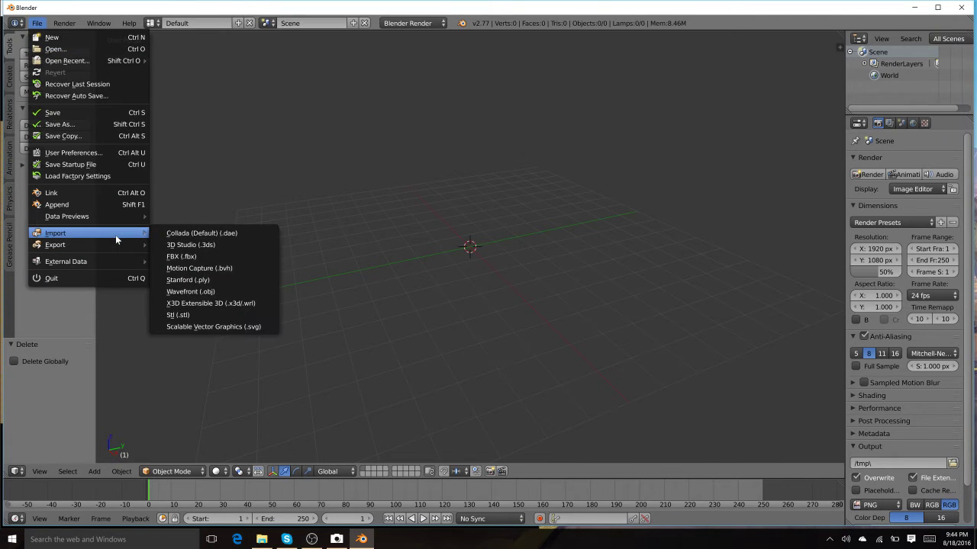
click(243, 314)
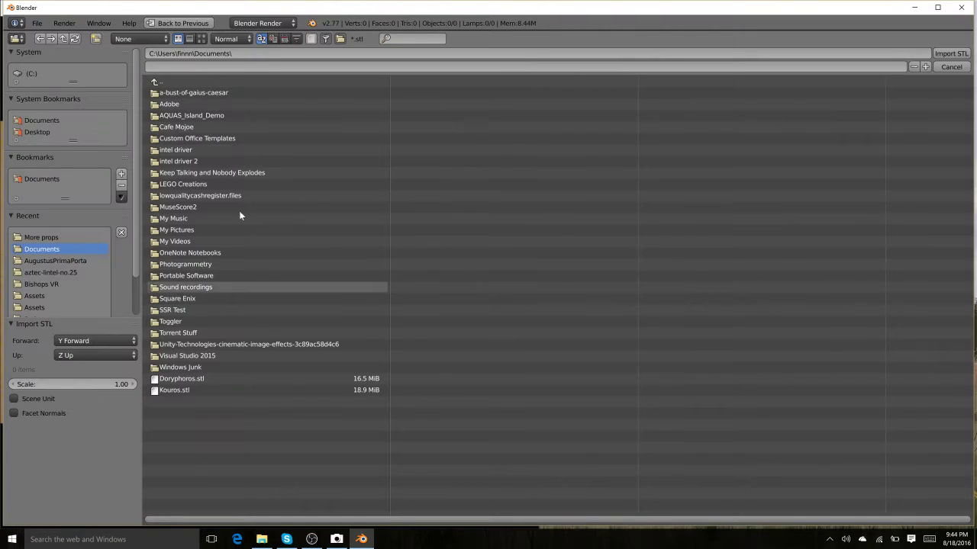
click(52, 284)
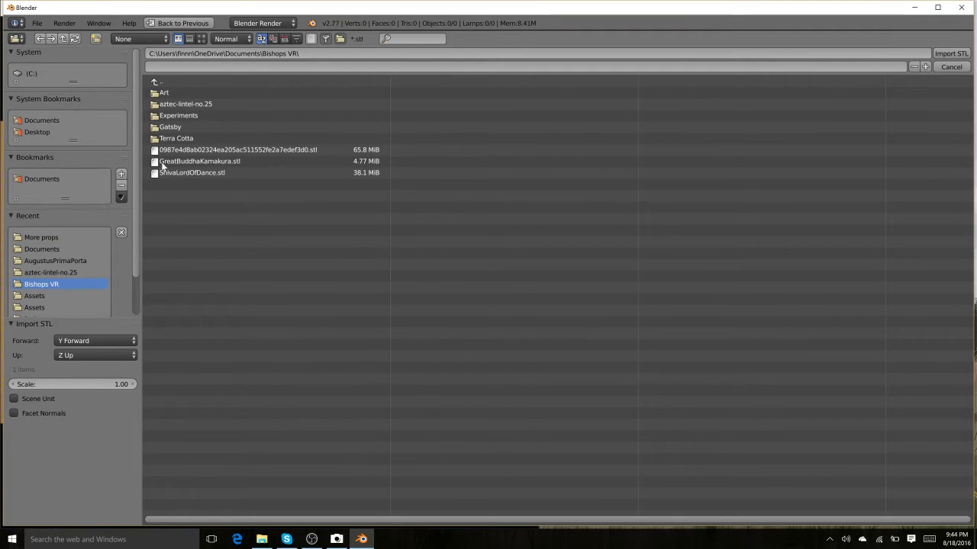
click(181, 92)
click(196, 100)
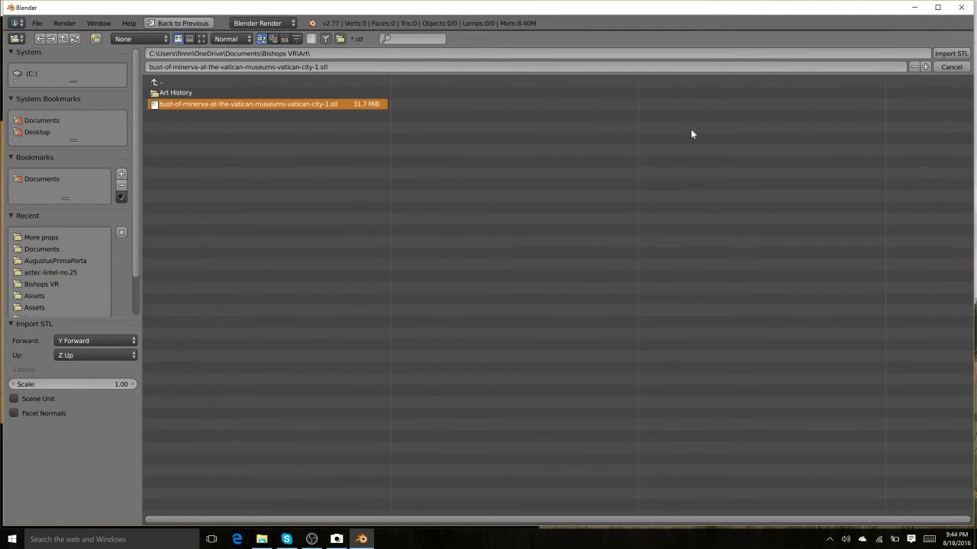
click(951, 53)
click(889, 87)
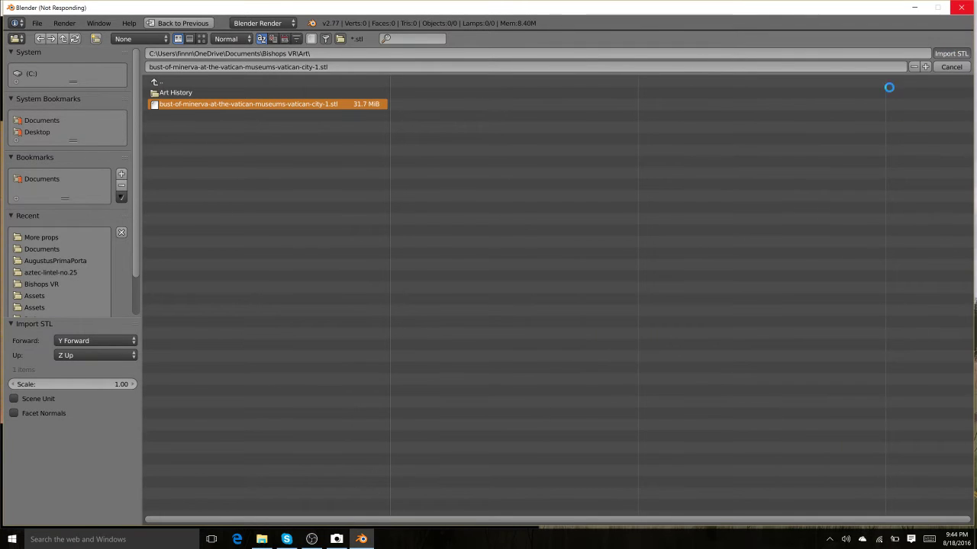
click(336, 540)
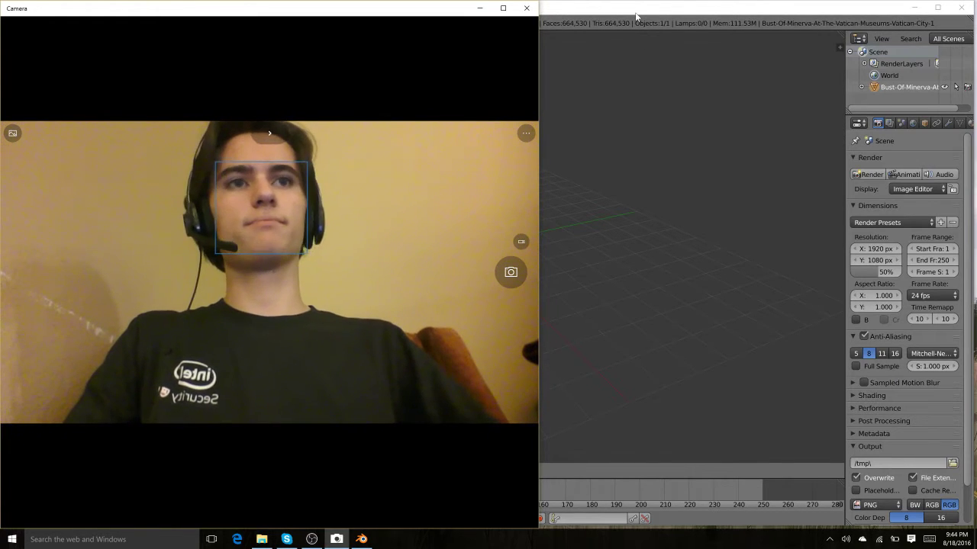
Step: Scale the bust down by 0.05, then by 0.775
click(635, 14)
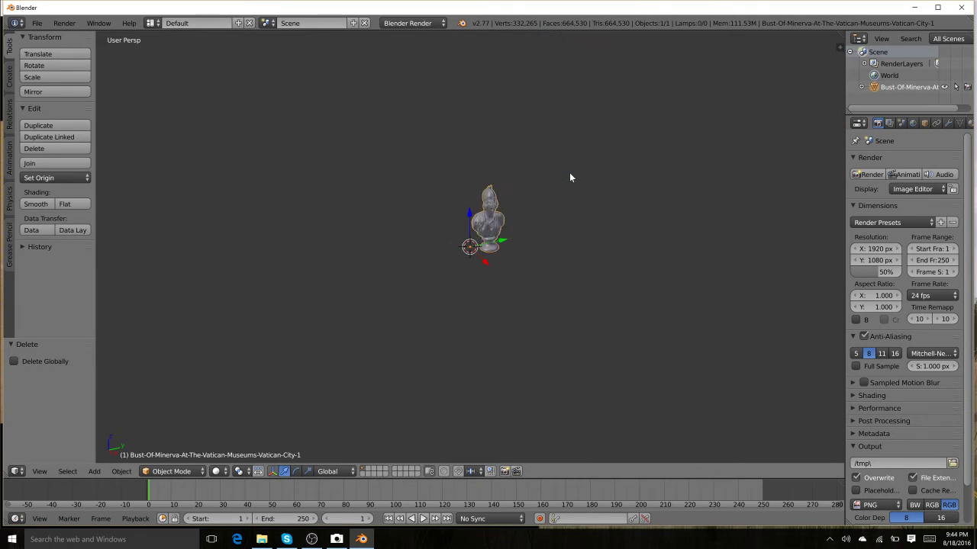
scroll(569, 177, up, 7)
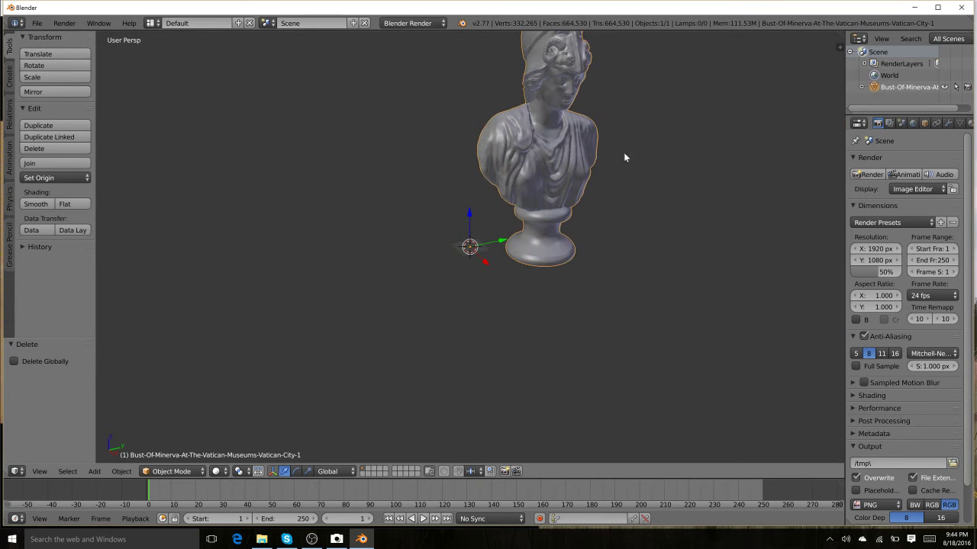
text(s)
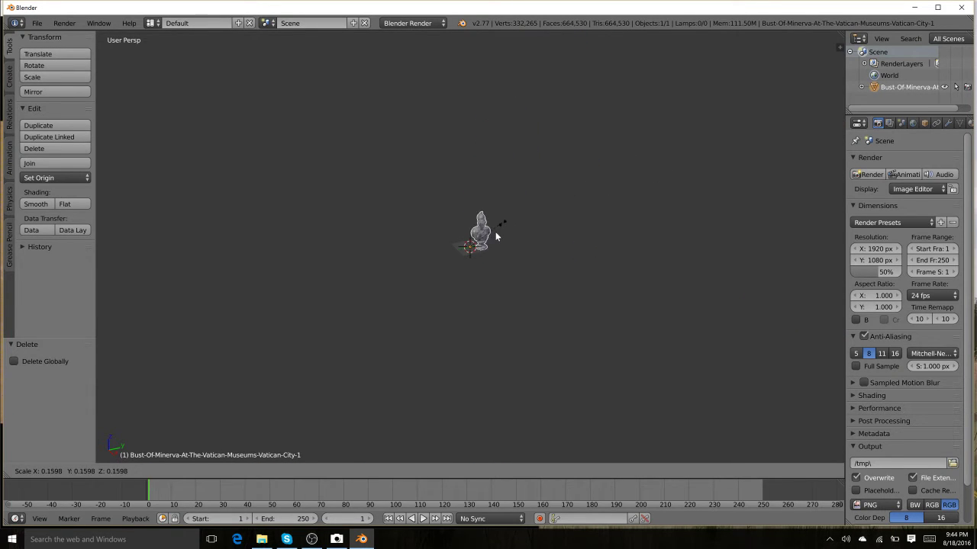
text(.0505)
key(Return)
scroll(508, 234, up, 3)
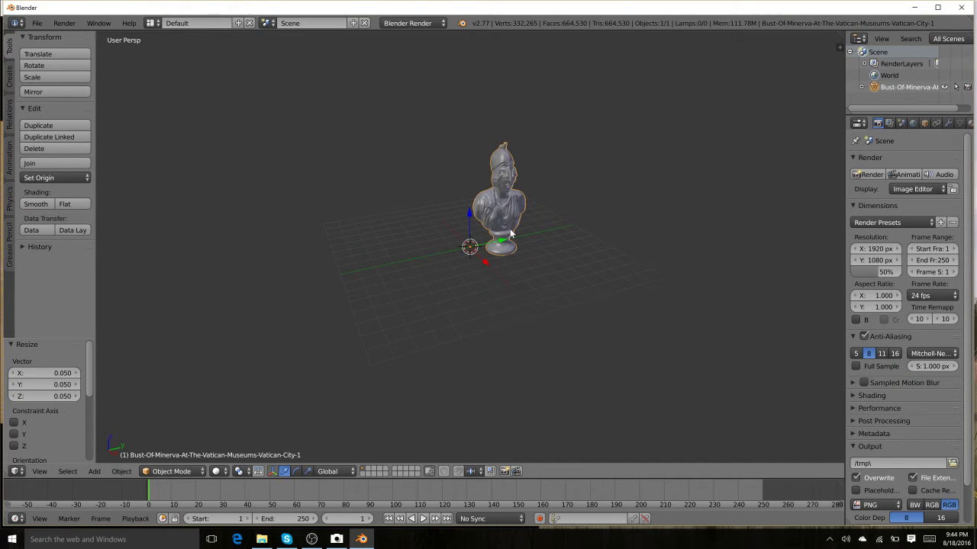
mouse_move(556, 247)
middle_down()
mouse_move(583, 235)
mouse_move(565, 245)
middle_up()
scroll(564, 244, up, 4)
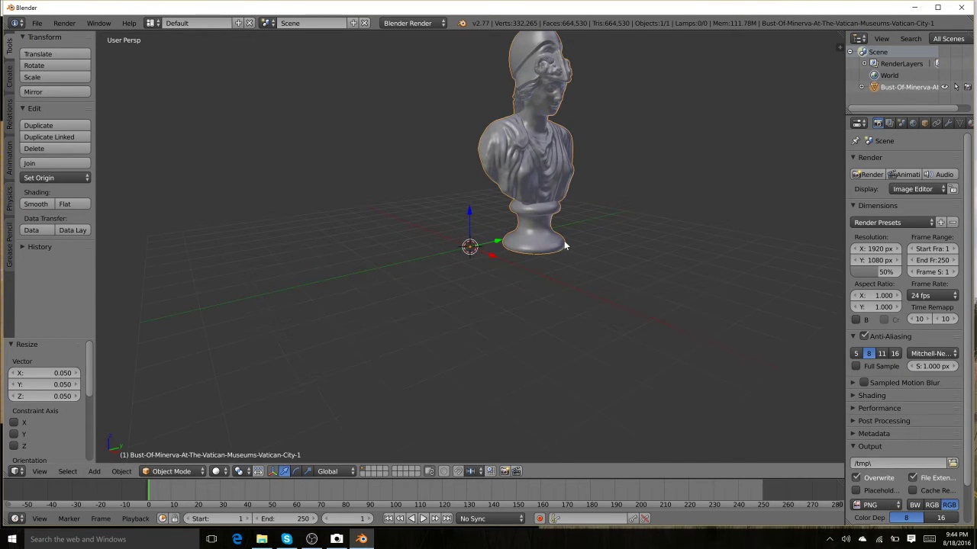
key(s)
click(625, 250)
Step: Move the bust along the ground plane to sit near the origin
key(g)
key(z)
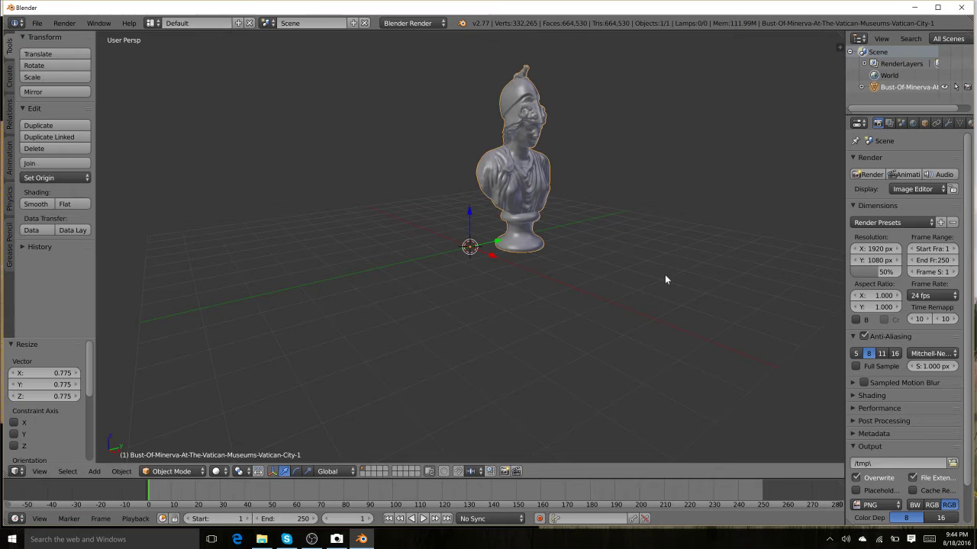
key(shift+z)
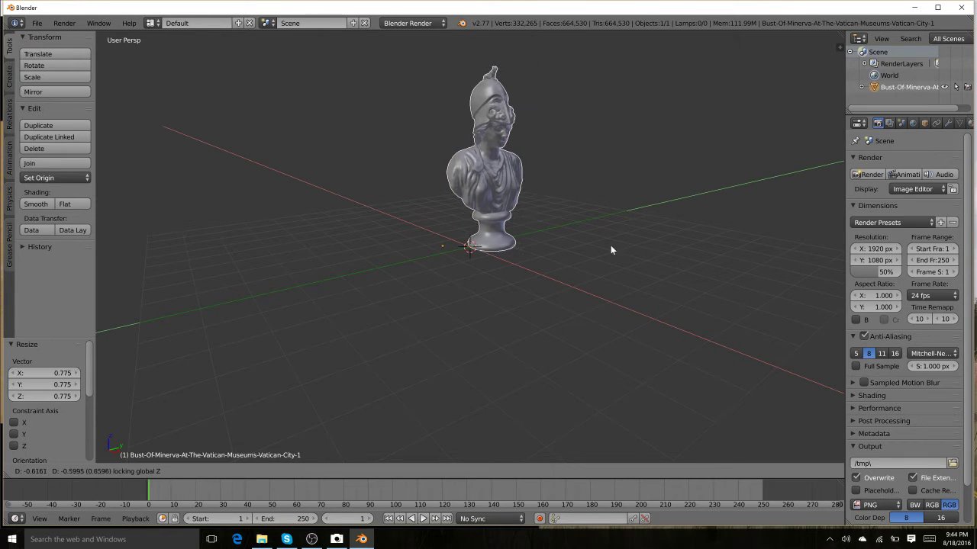
click(601, 246)
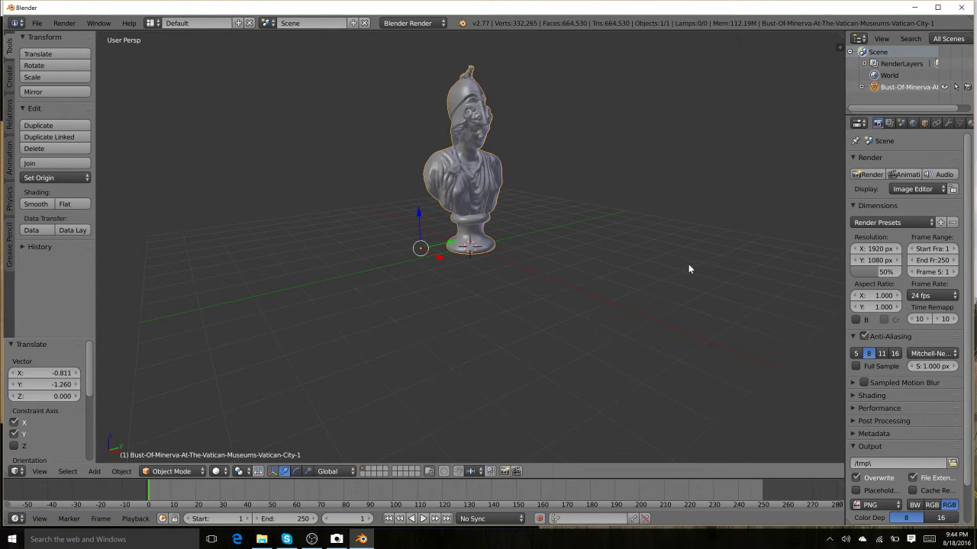
Step: Apply rotation, scale and location to the bust and enter Edit Mode
key(shift+a)
key(ctrl+a)
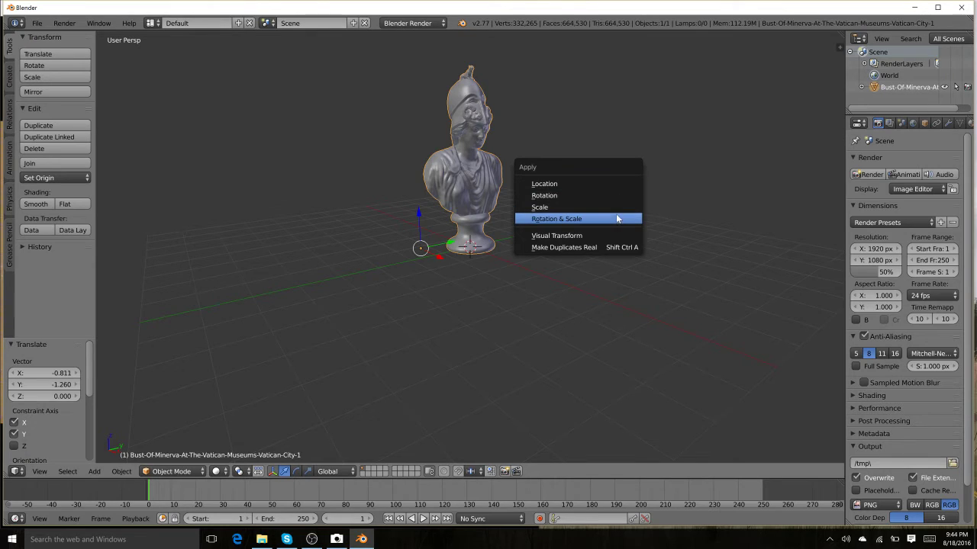
click(616, 215)
key(ctrl+a)
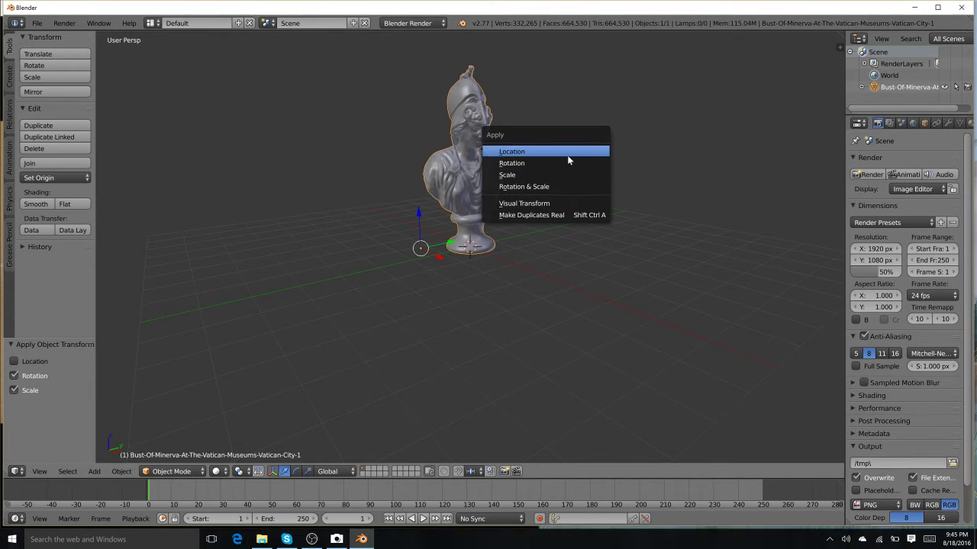
key(Escape)
key(ctrl+a)
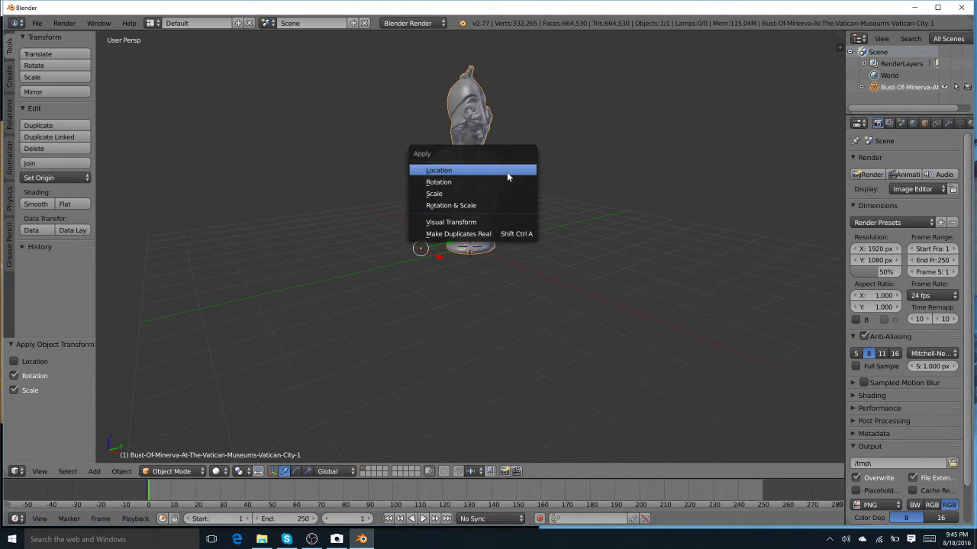
click(506, 171)
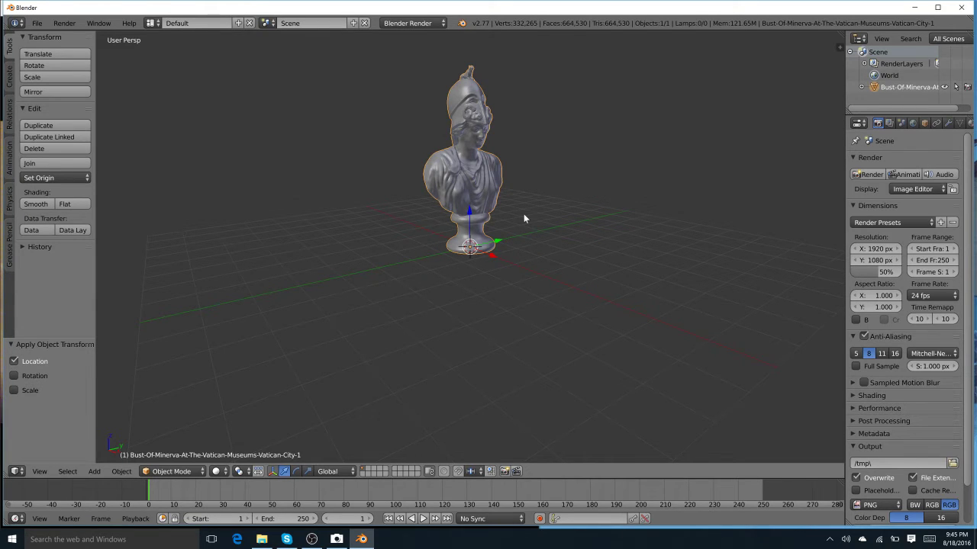
key(Tab)
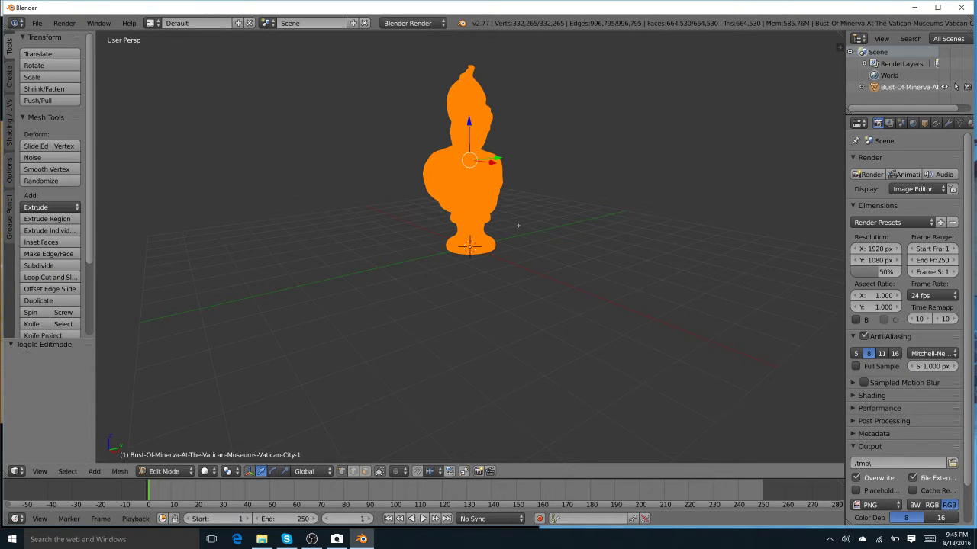
Step: Frame a single vertex and orbit around the dense triangle mesh, then return to Object Mode
scroll(518, 226, up, 8)
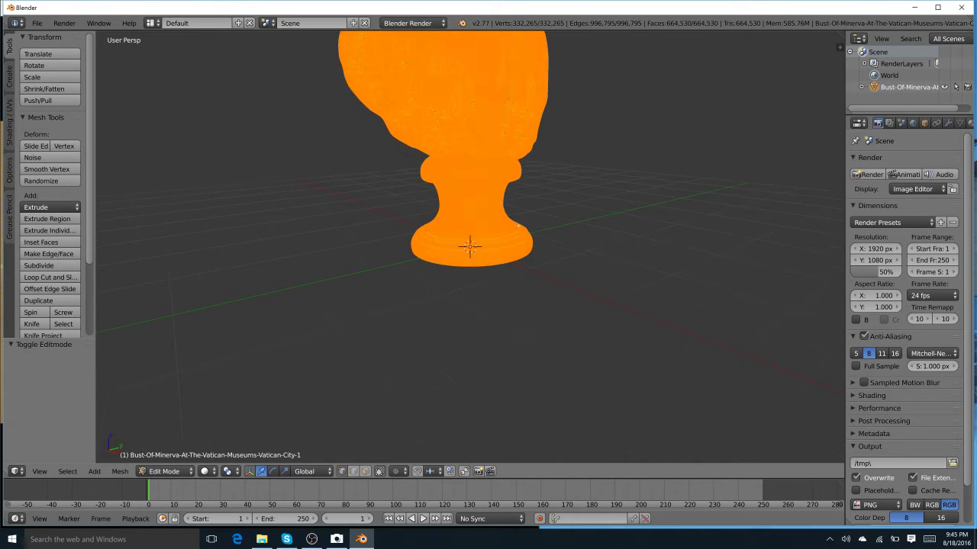
scroll(518, 226, up, 6)
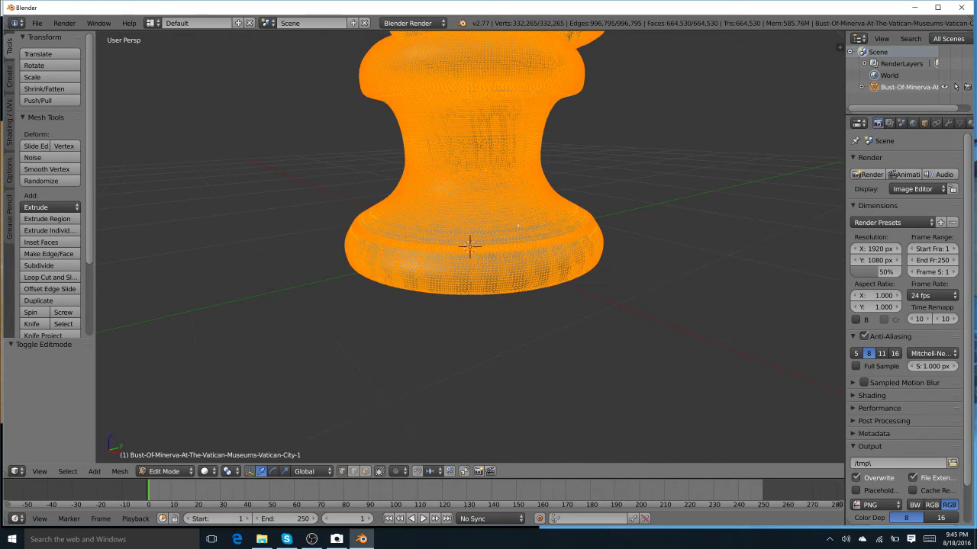
scroll(474, 228, up, 2)
scroll(474, 229, down, 6)
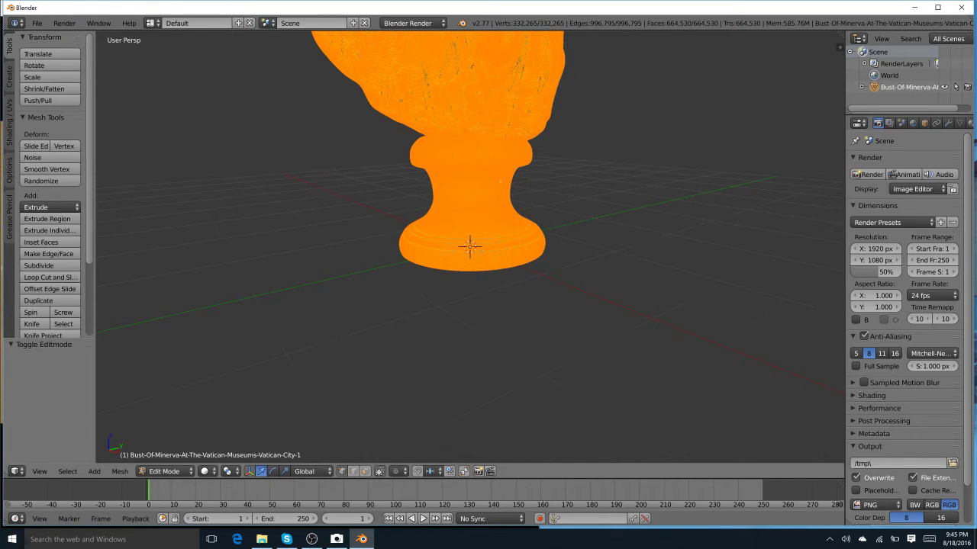
right_click(474, 76)
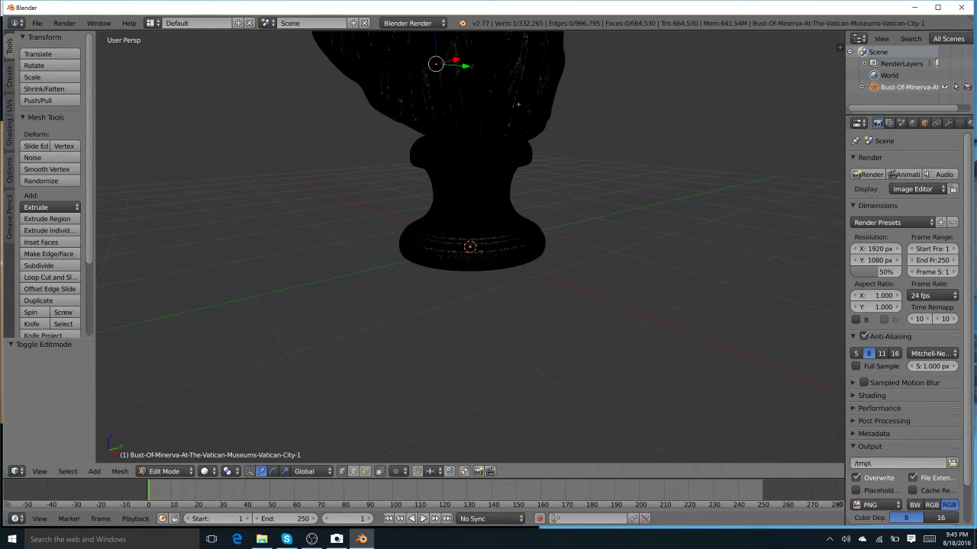
key(KP_Decimal)
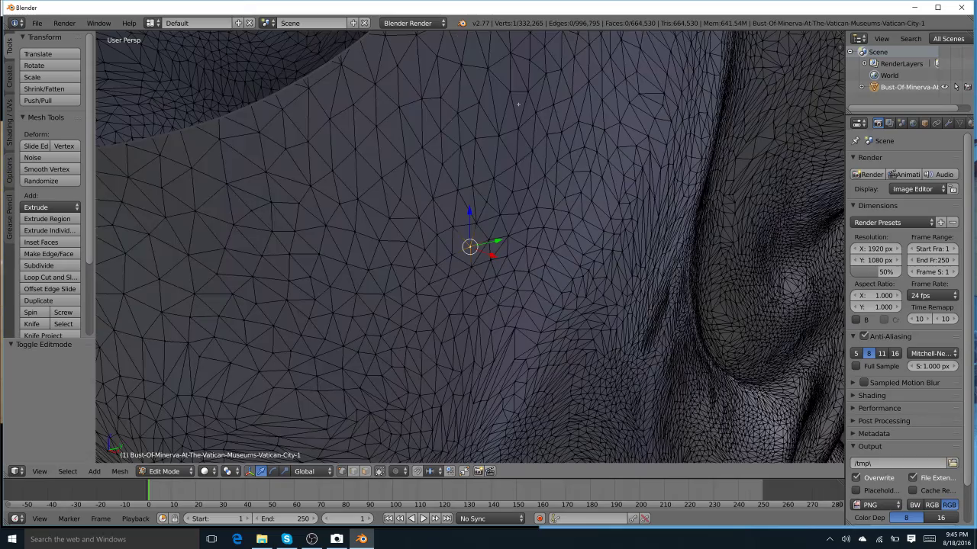
key(KP_8)
key(KP_8)
key(KP_8)
key(KP_8)
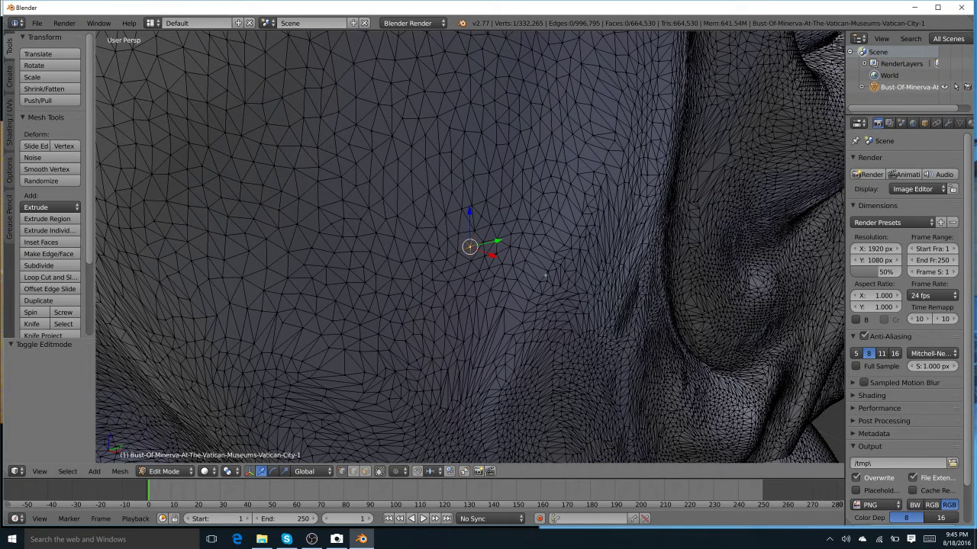
middle_drag(545, 275, 570, 210)
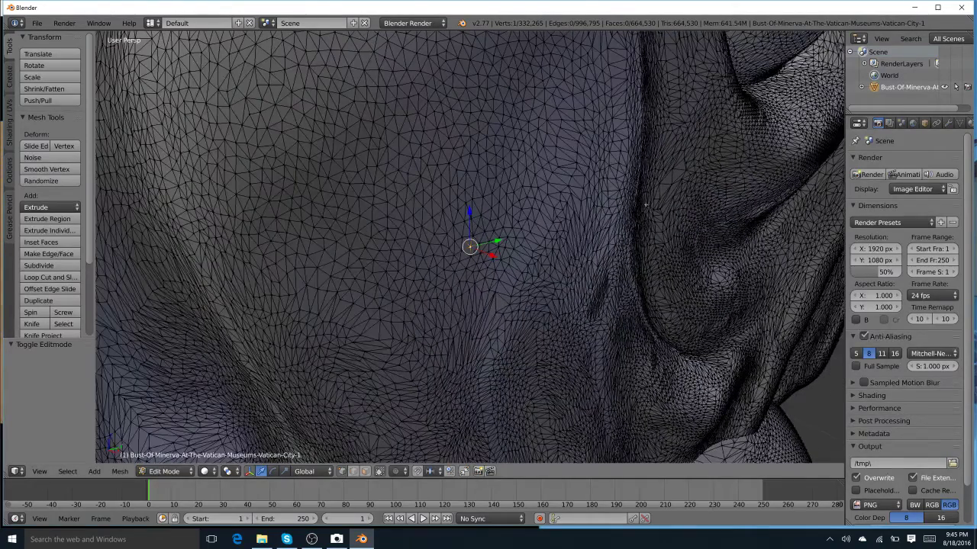
key(Tab)
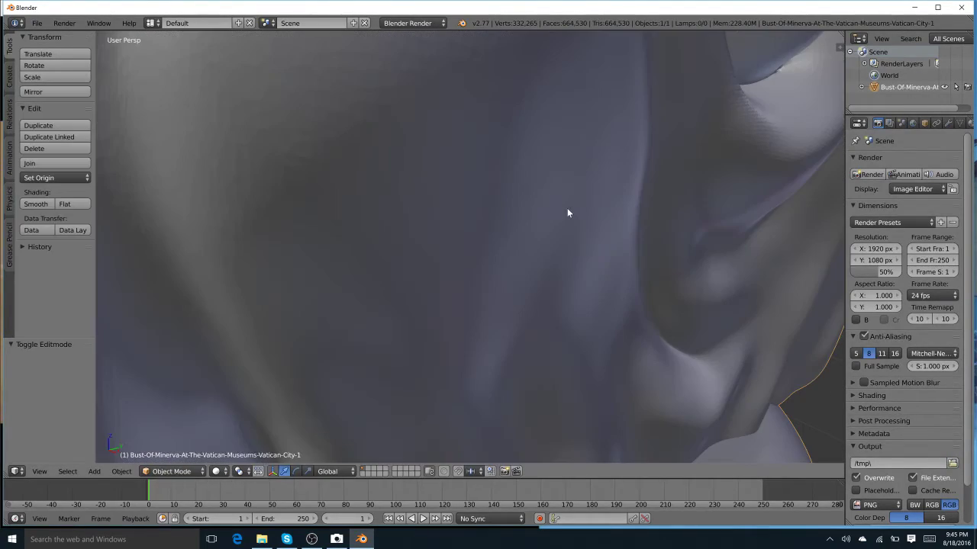
Step: Add a Remesh modifier with Smooth Shading on, Smooth mode, and octree depth 9
click(947, 125)
click(877, 161)
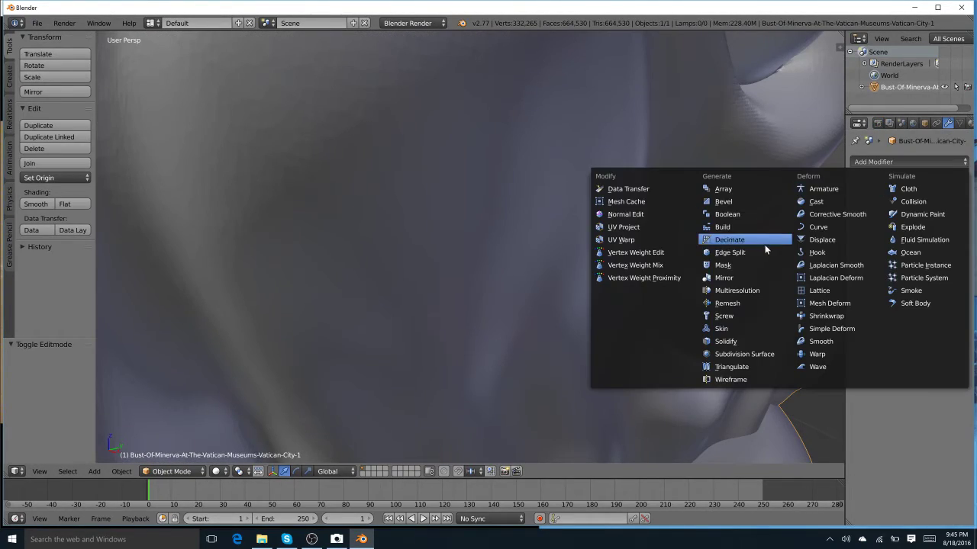
click(763, 303)
key(Home)
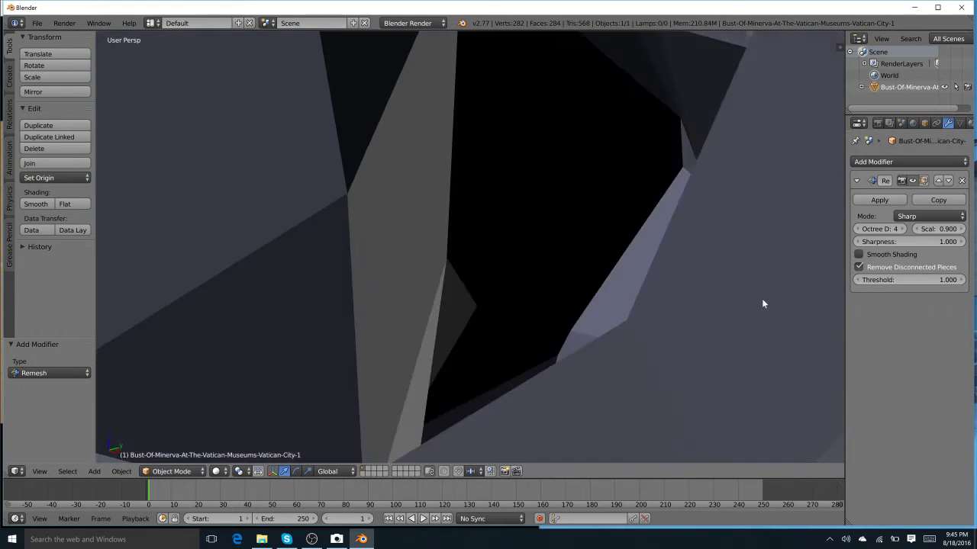
scroll(761, 303, down, 4)
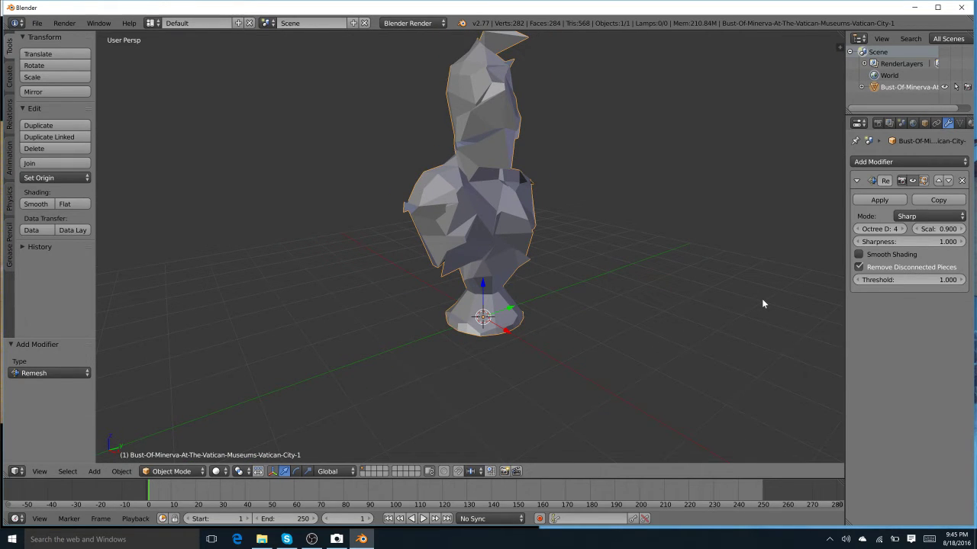
click(860, 255)
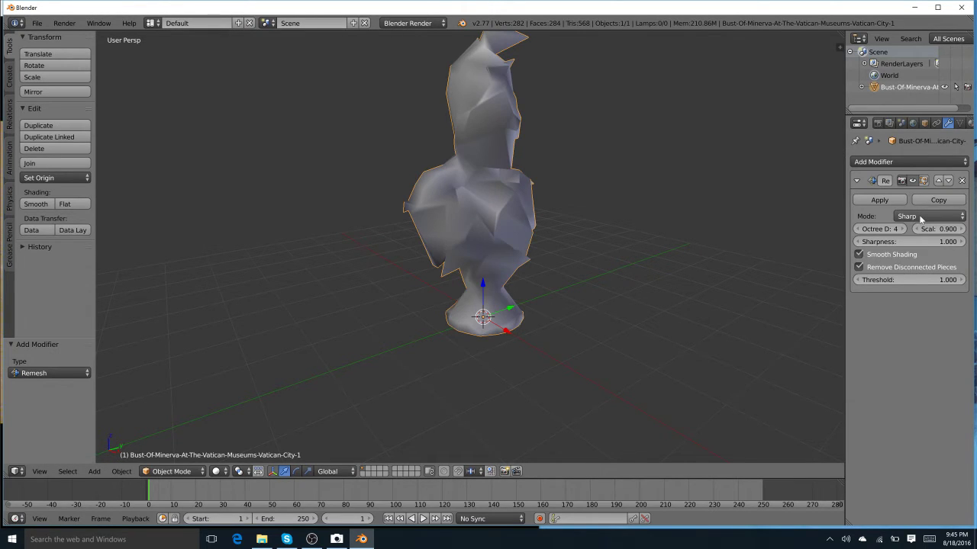
click(920, 218)
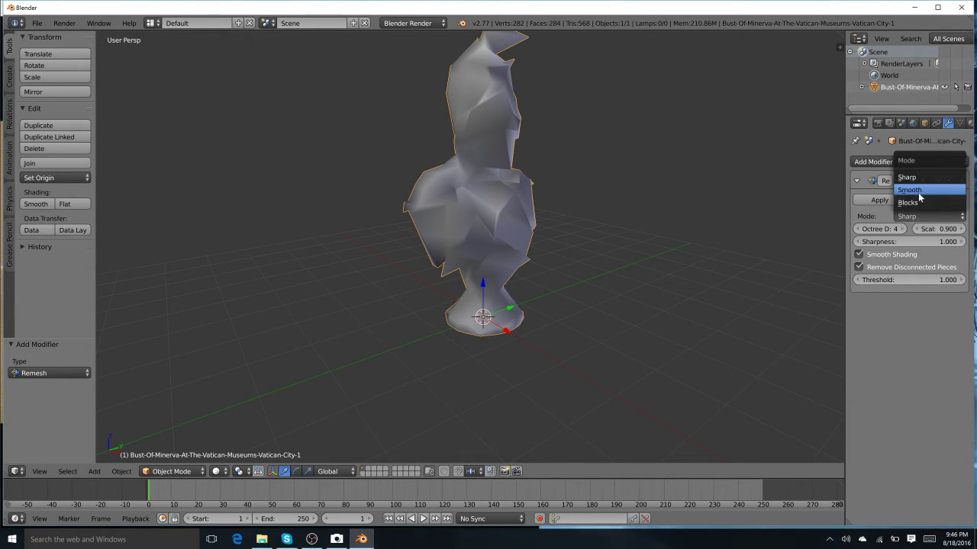
click(920, 191)
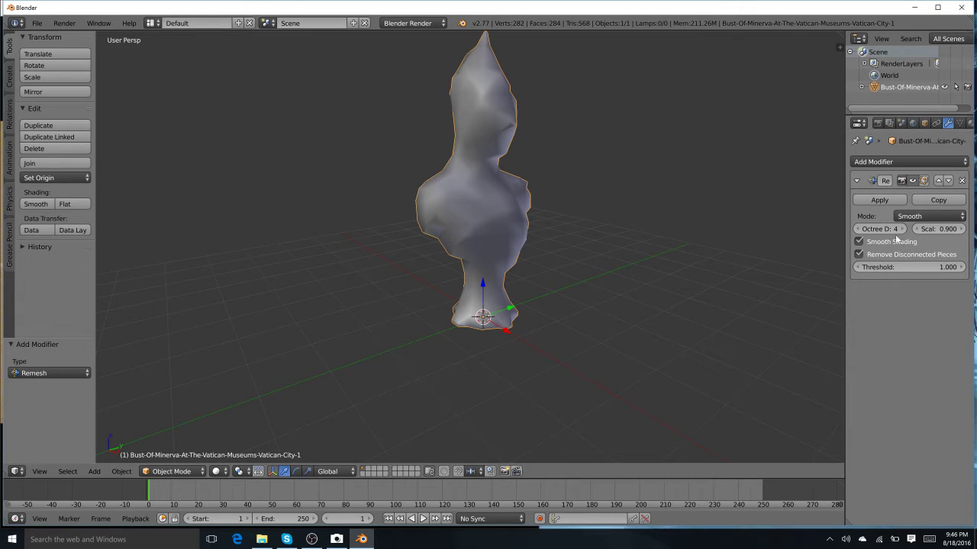
click(879, 229)
text(9)
Step: Confirm octree depth 9 and orbit around the remeshed bust to check its surface
key(Return)
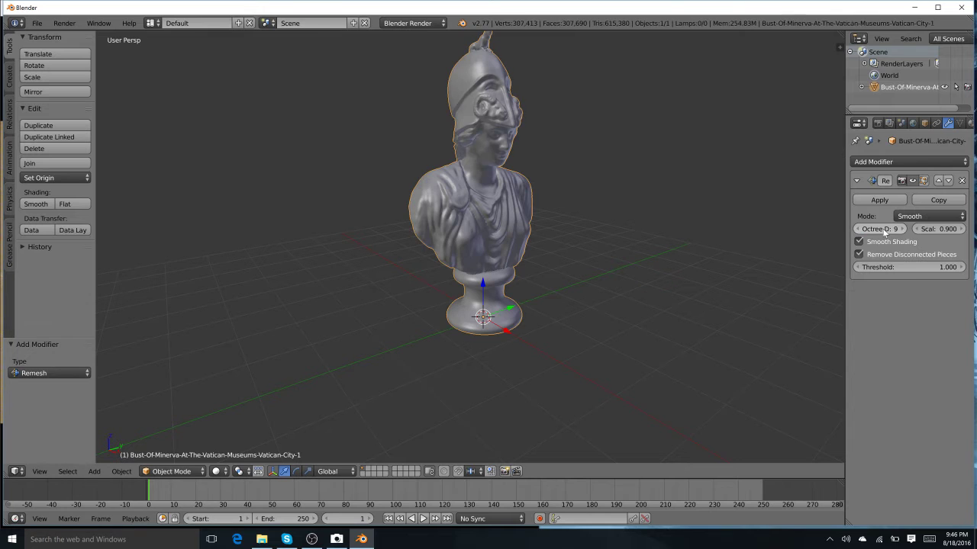
click(615, 202)
scroll(583, 187, up, 3)
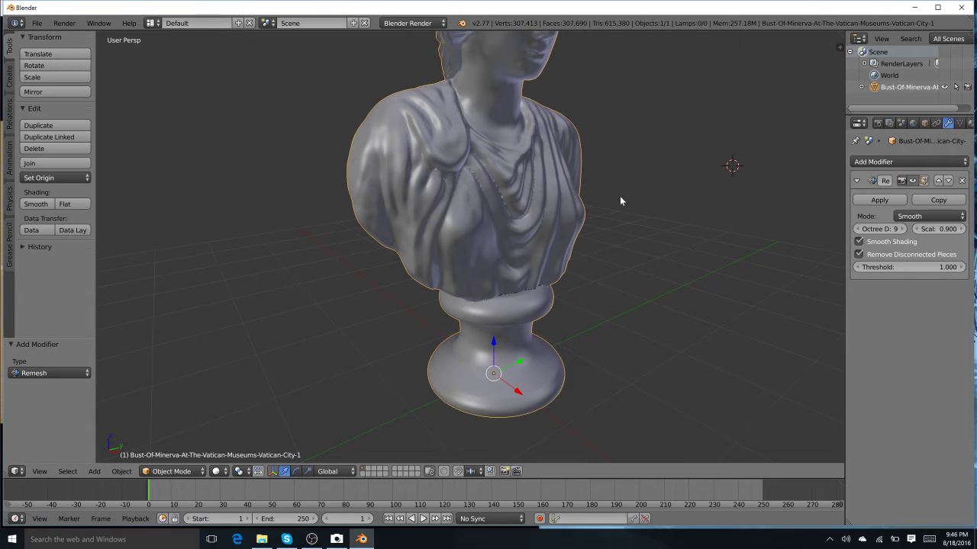
scroll(620, 201, up, 5)
scroll(620, 200, down, 3)
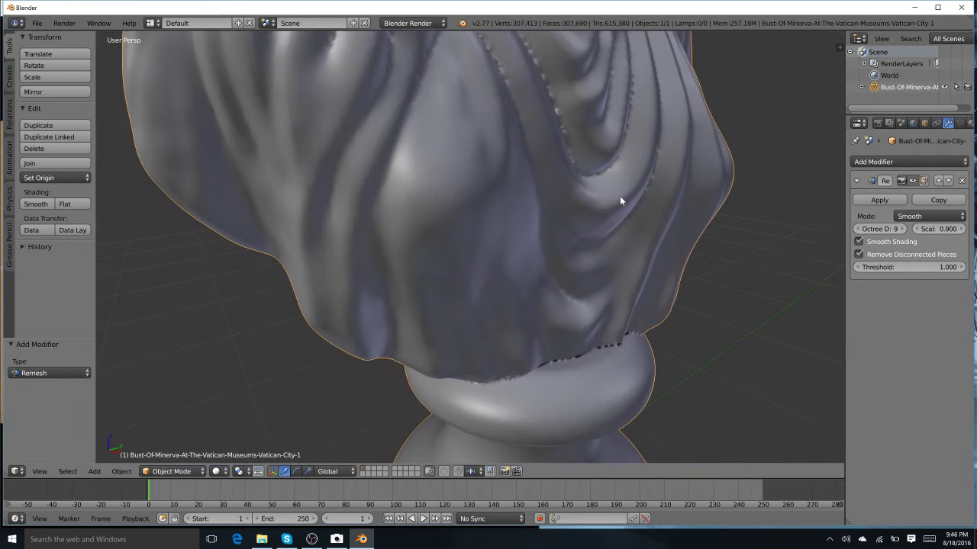
scroll(620, 201, up, 2)
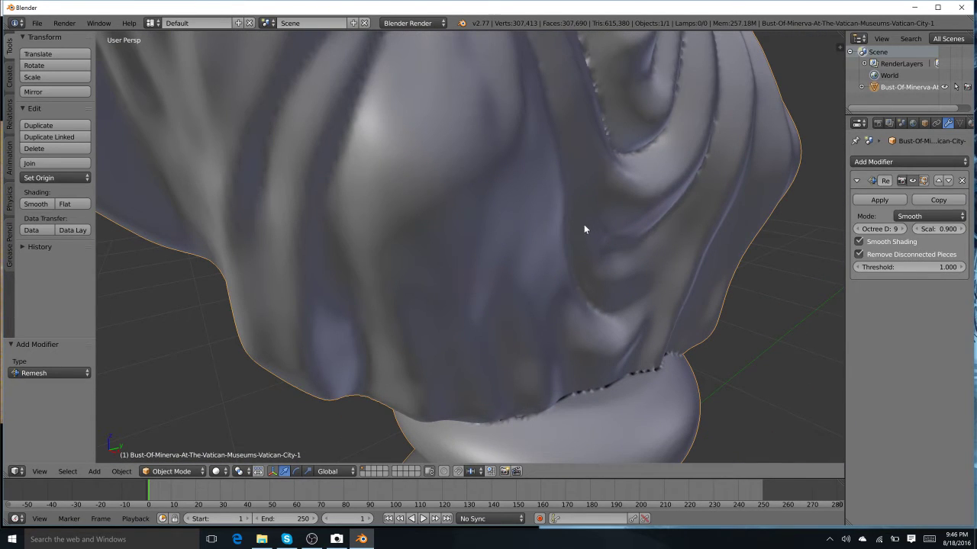
mouse_move(669, 243)
middle_down()
mouse_move(645, 233)
mouse_move(640, 218)
mouse_move(667, 195)
middle_up()
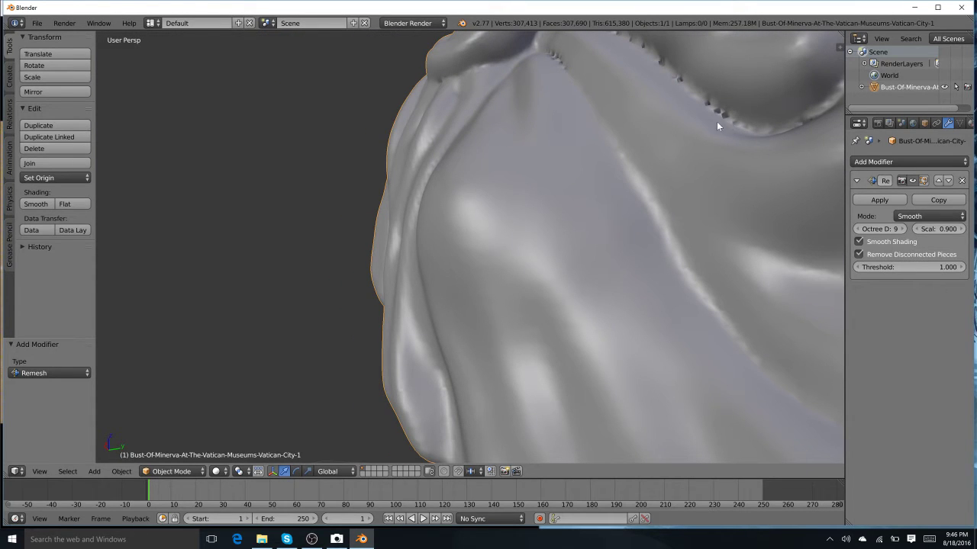
middle_drag(724, 115, 680, 223)
key(KP_Decimal)
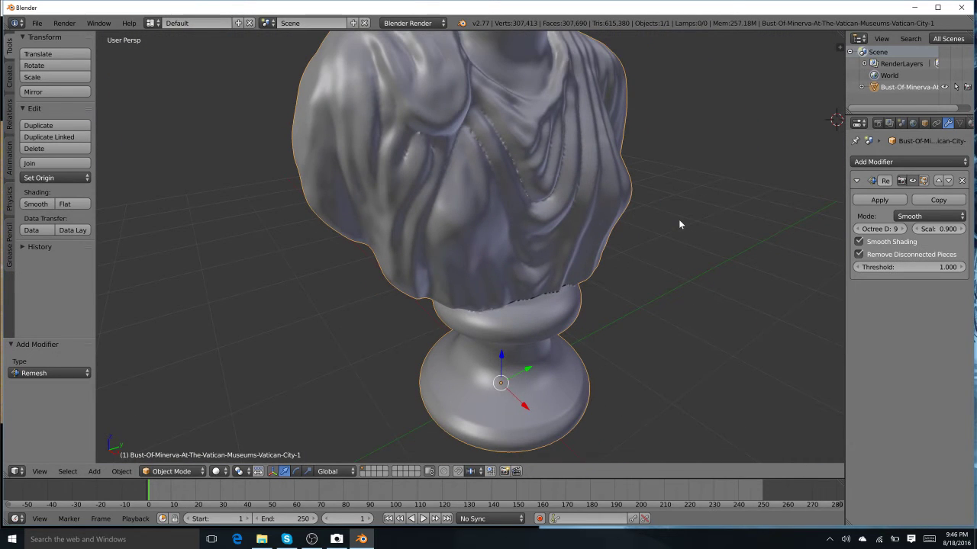
click(936, 229)
text(0.9)
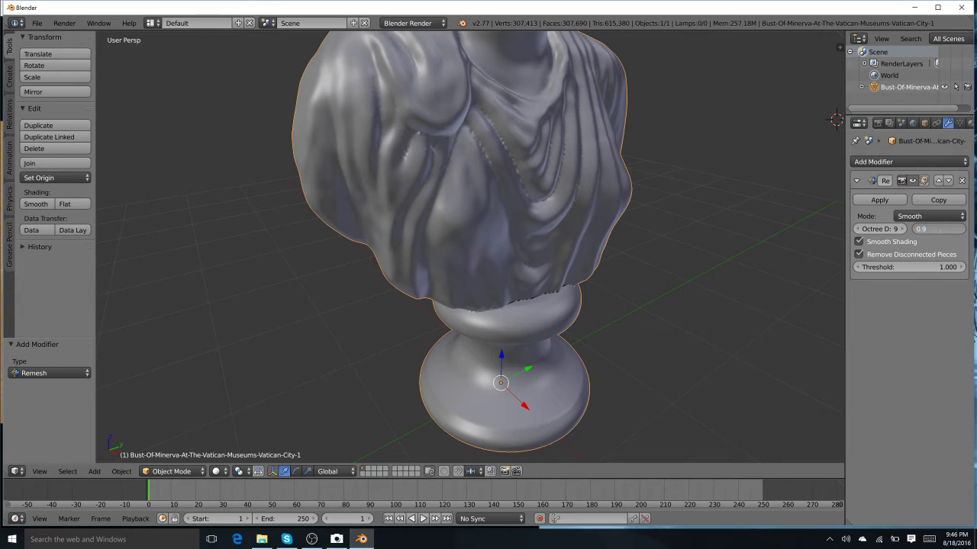
text(9)
key(Return)
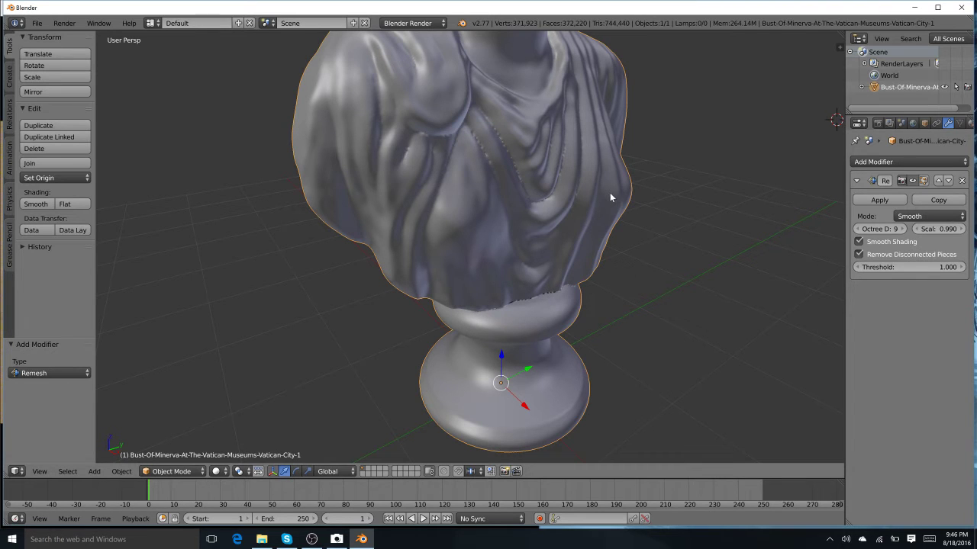
middle_drag(610, 197, 589, 182)
scroll(589, 183, up, 3)
scroll(589, 183, down, 2)
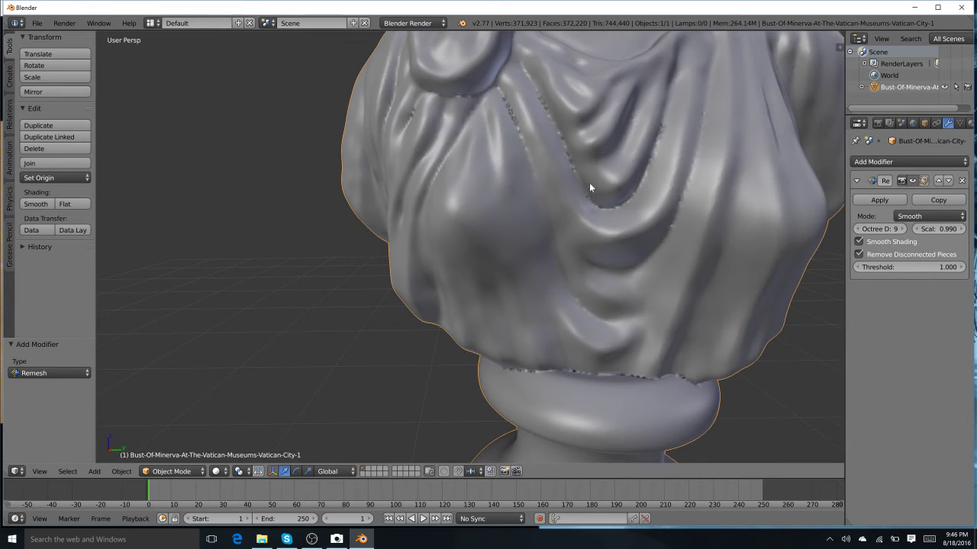
scroll(520, 133, up, 1)
scroll(519, 125, down, 1)
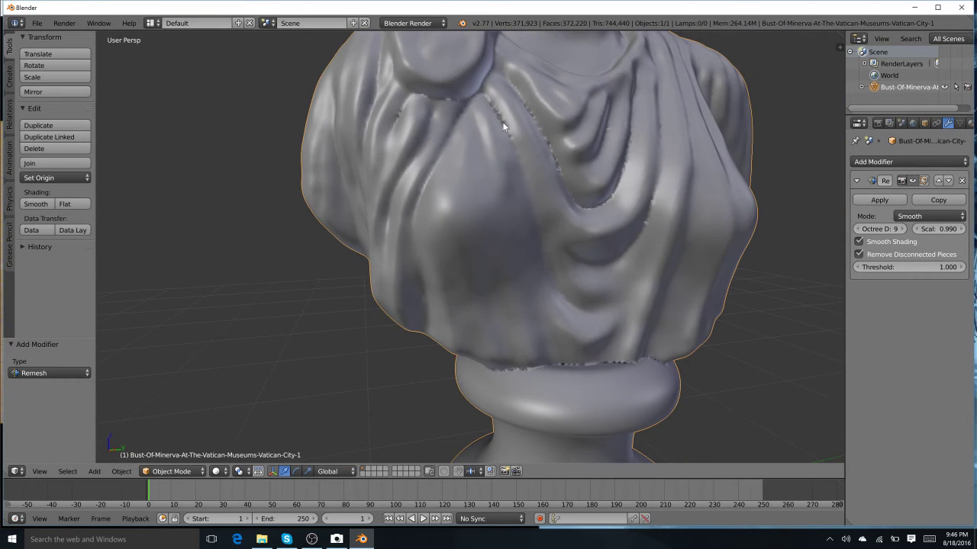
mouse_move(486, 143)
middle_down()
mouse_move(501, 114)
mouse_move(560, 148)
mouse_move(480, 135)
middle_up()
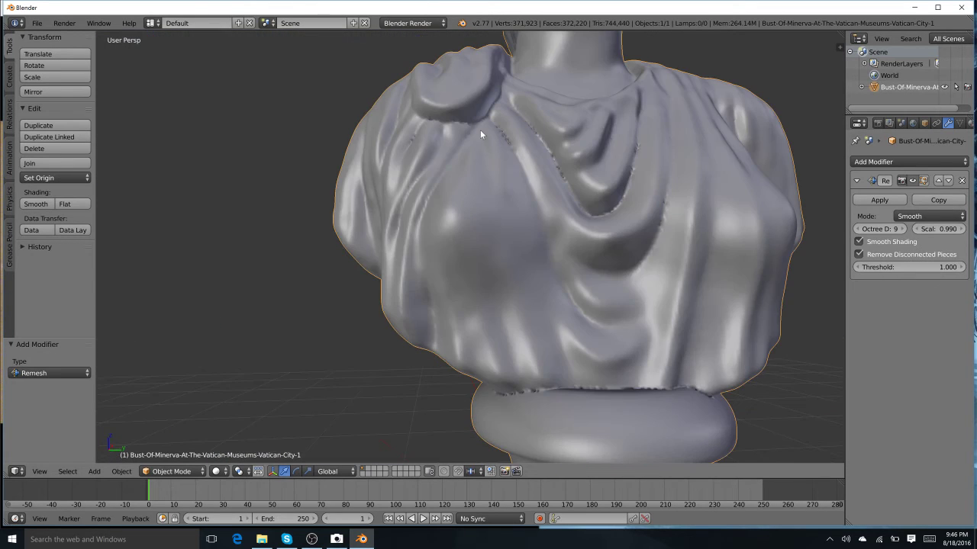
scroll(484, 138, up, 2)
scroll(488, 138, up, 2)
scroll(491, 134, down, 5)
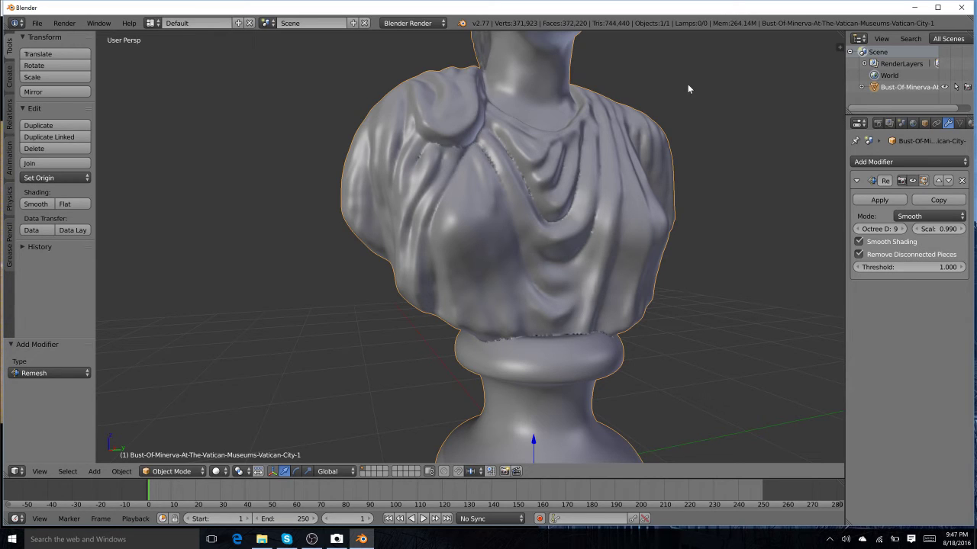
Step: Duplicate the bust in place and remove the Remesh modifier from the copy
key(shift+d)
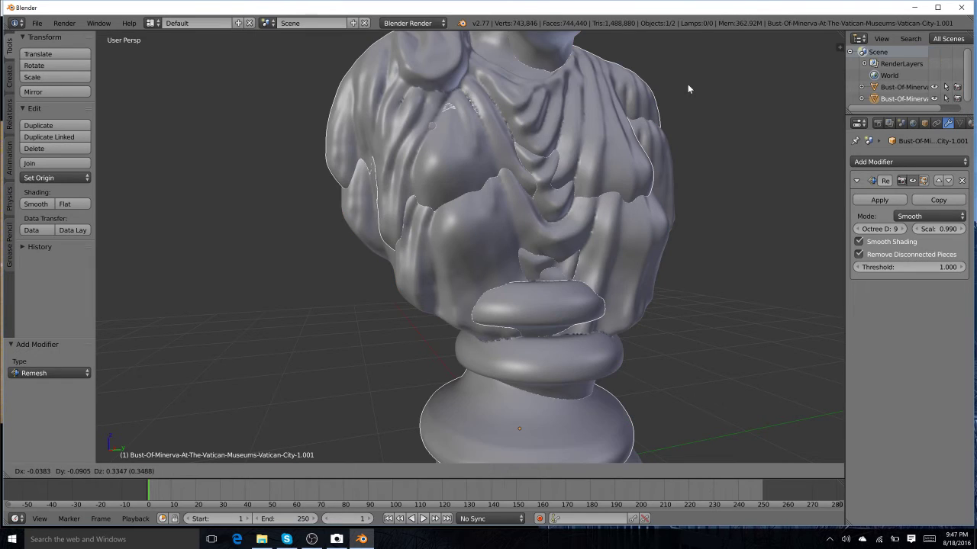
right_click(687, 90)
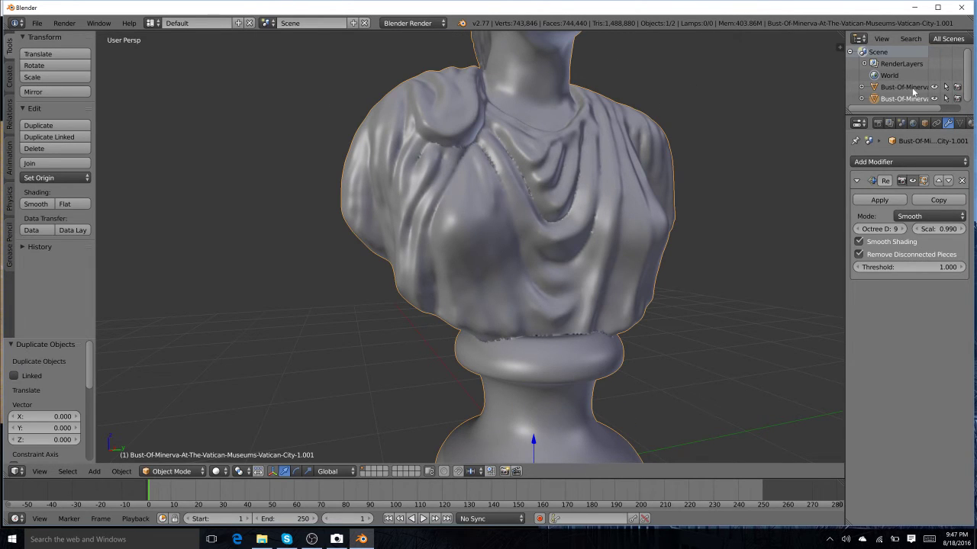
click(961, 181)
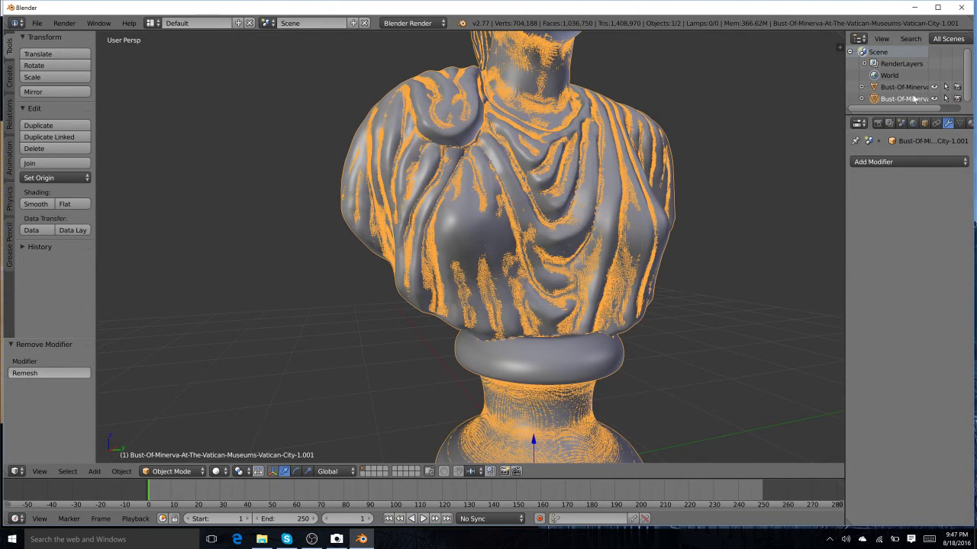
click(908, 87)
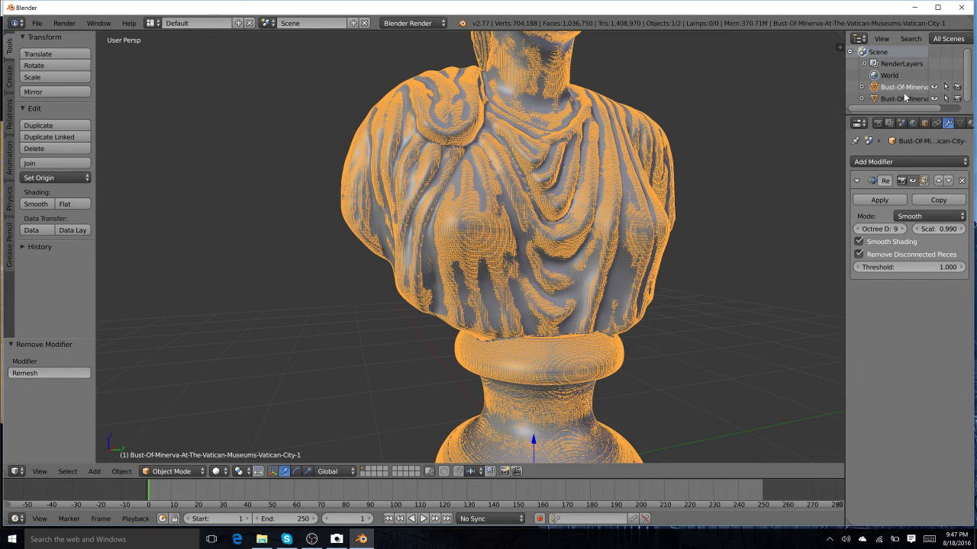
click(902, 100)
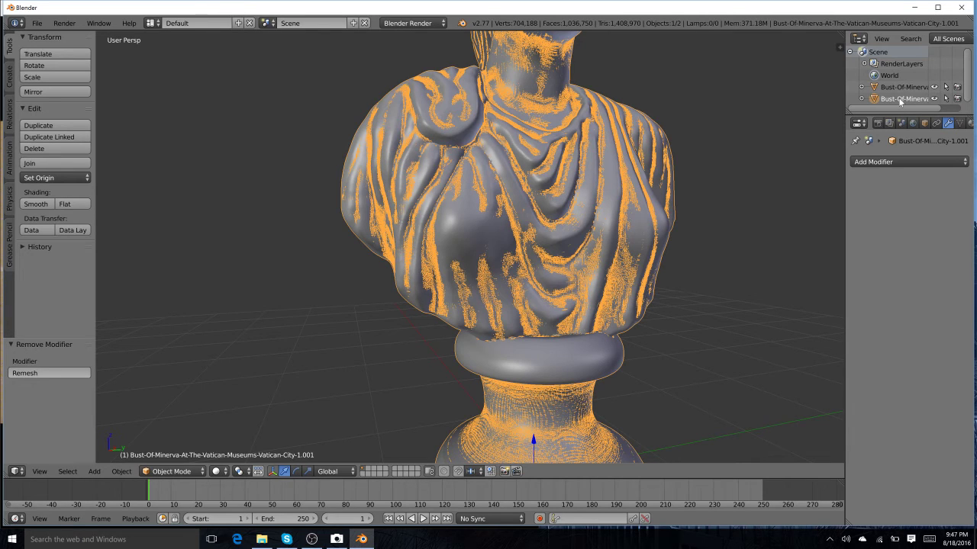
Step: Rename the copy 'Hipoly' and hide the original bust
double_click(901, 99)
text(Hipoly)
key(Return)
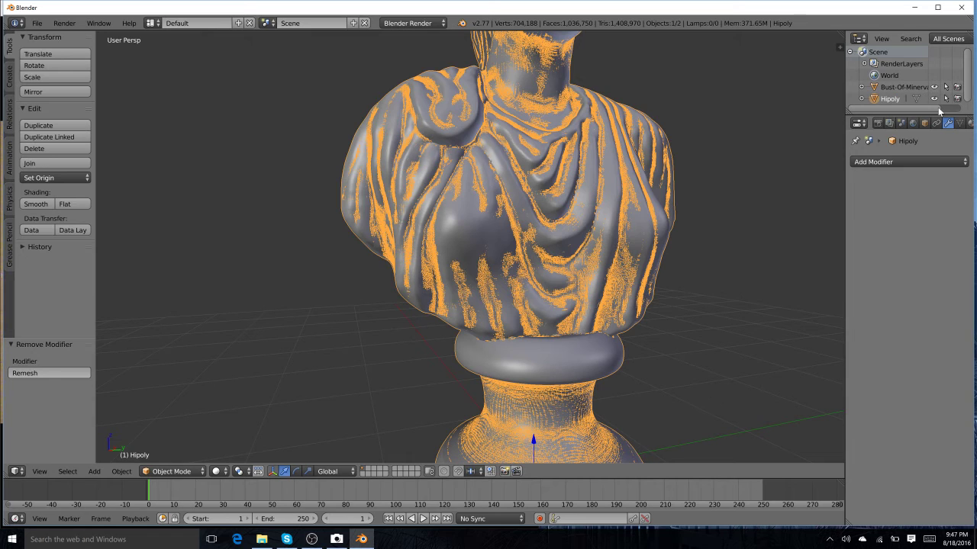
click(934, 87)
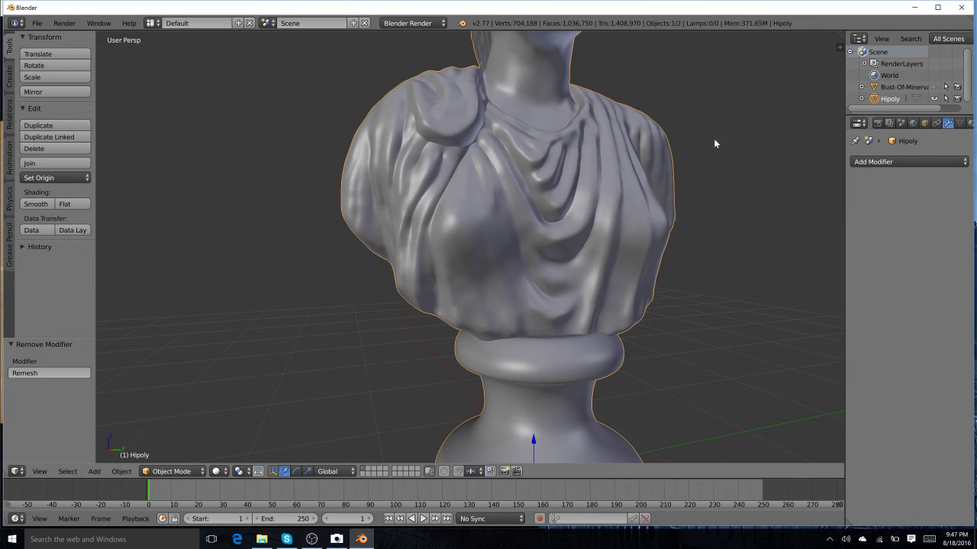
mouse_move(714, 138)
middle_down()
mouse_move(684, 144)
mouse_move(715, 146)
middle_up()
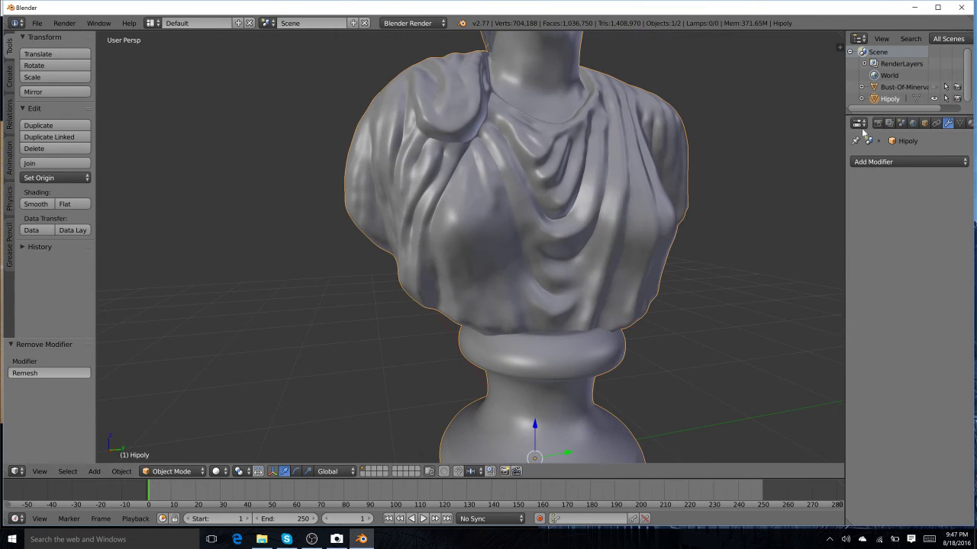
Step: Rename the original bust 'remesh' in the Outliner
click(904, 87)
double_click(909, 89)
text(re)
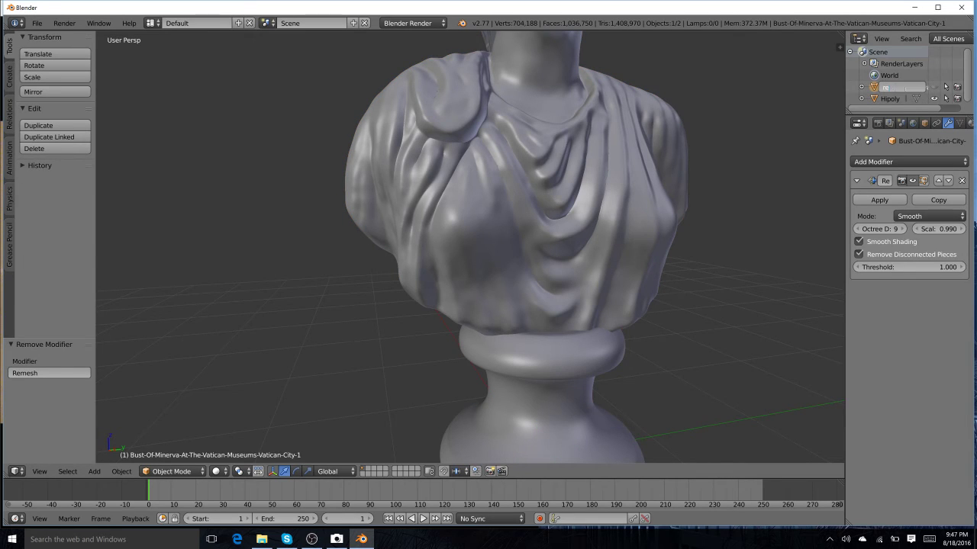
text(mesh)
key(Return)
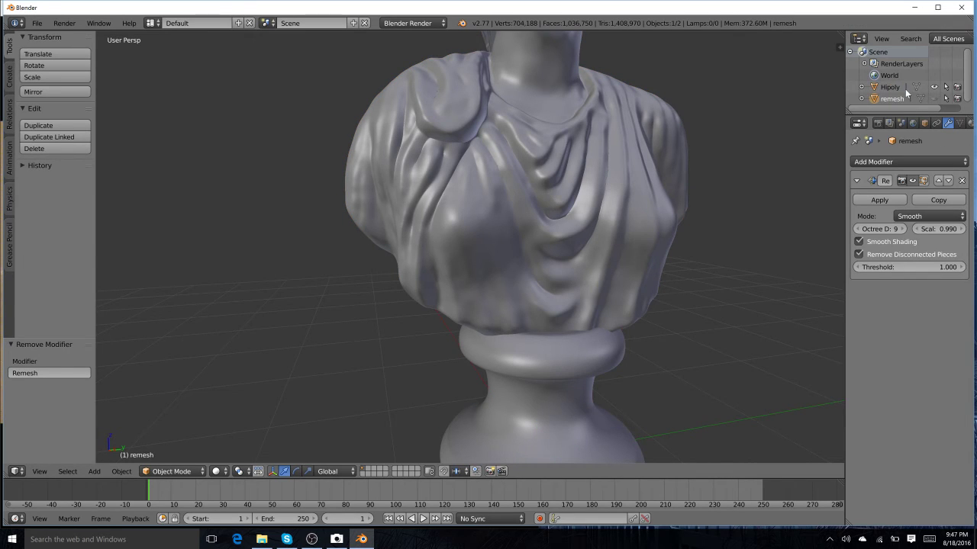
Step: Apply the Remesh modifier, show remesh while hiding Hipoly, and split the 3D view
click(880, 200)
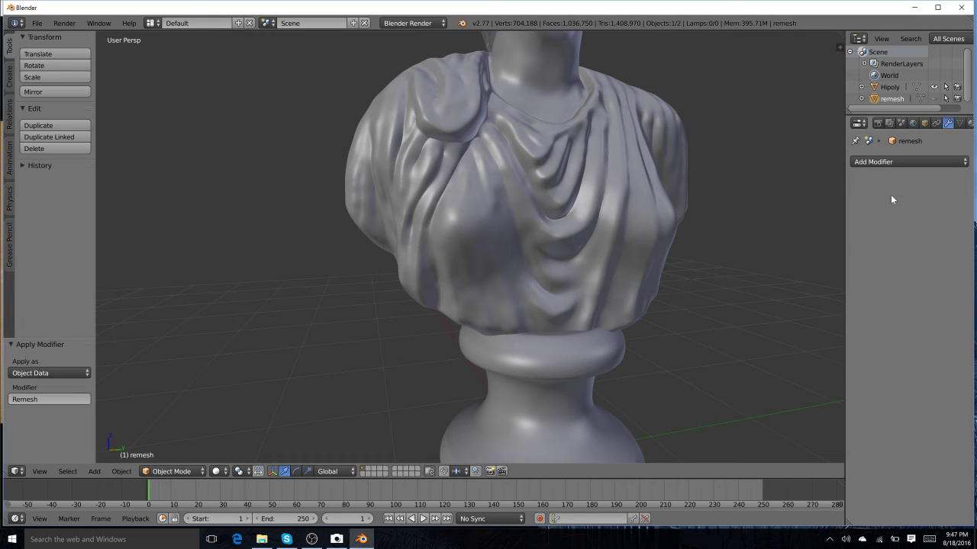
click(934, 99)
click(934, 86)
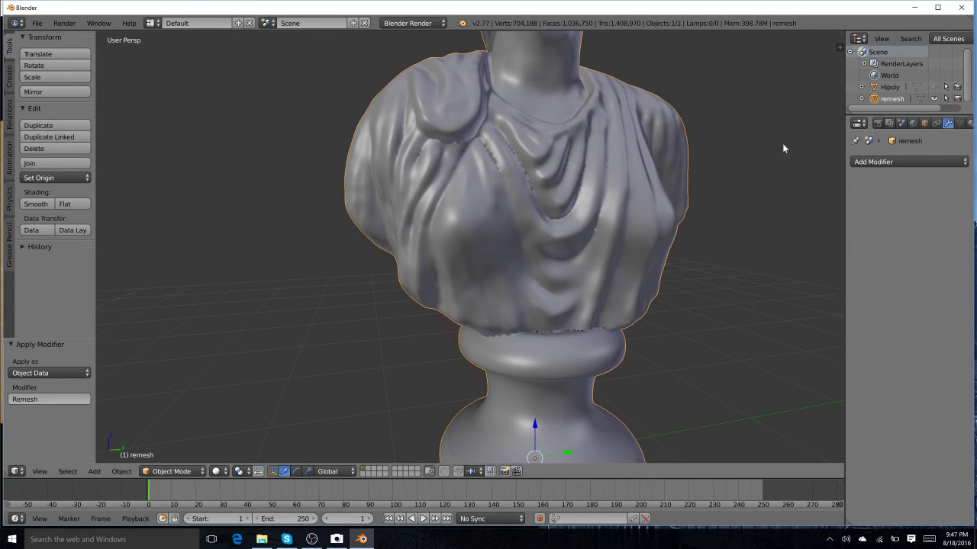
mouse_move(782, 143)
middle_down()
mouse_move(752, 140)
mouse_move(797, 148)
middle_up()
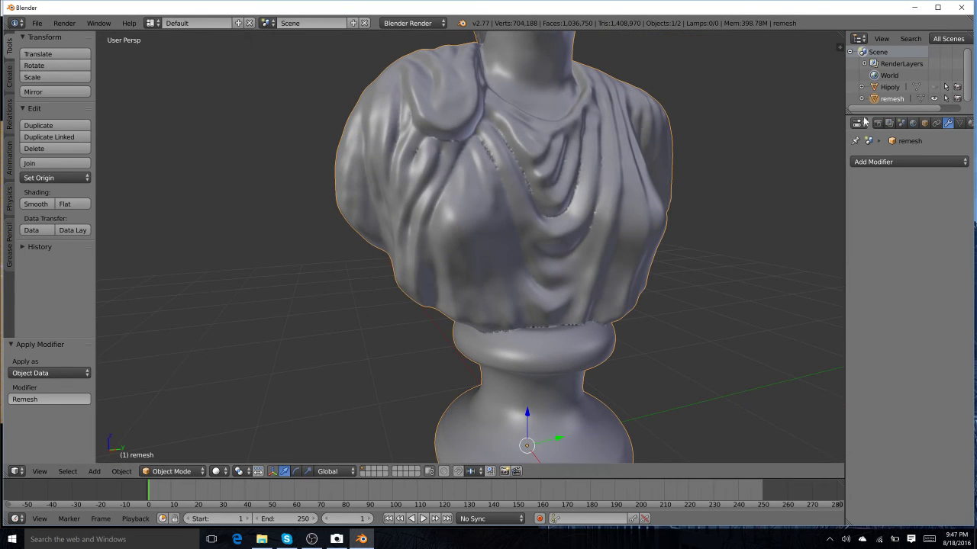
drag(839, 47, 384, 32)
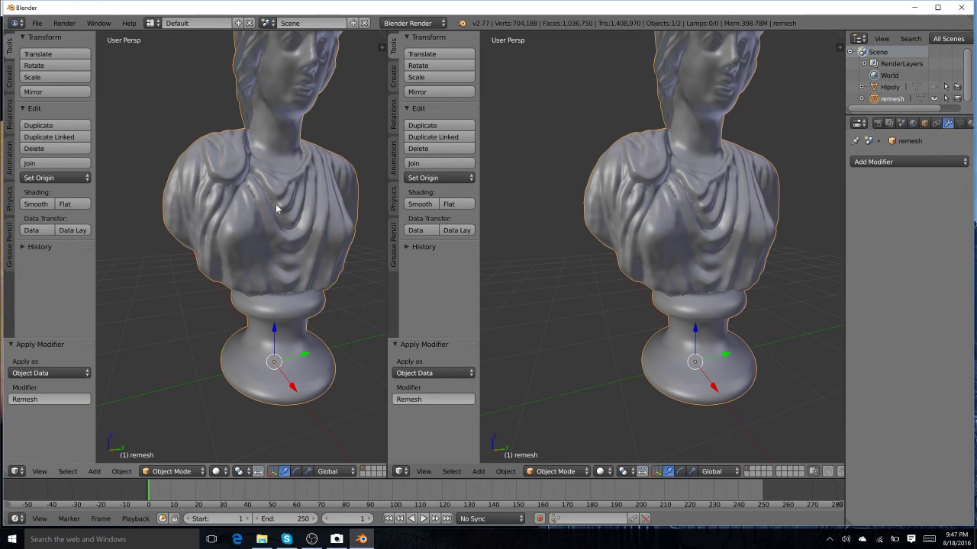
Step: Enter Edit Mode on remesh, make the right area a UV/Image Editor, and select all geometry
key(Tab)
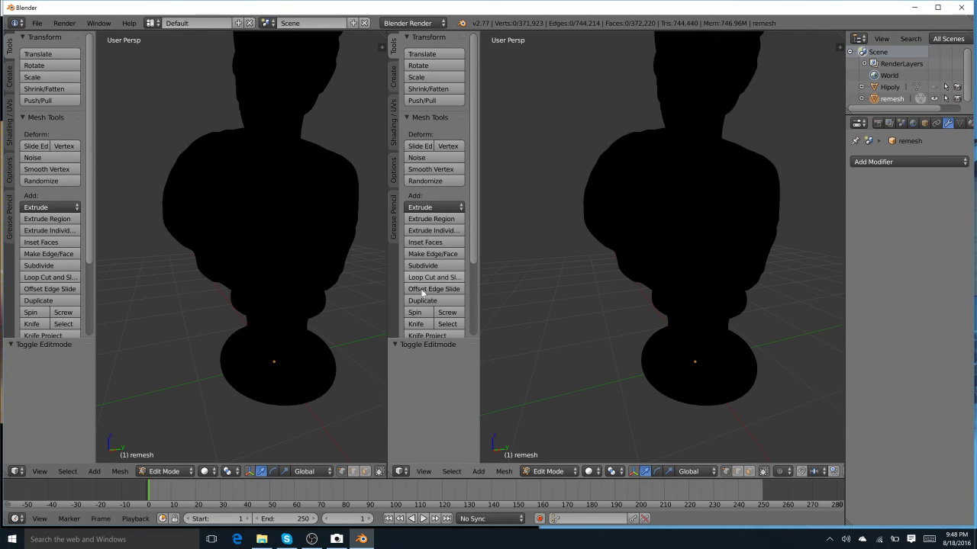
click(400, 471)
click(425, 385)
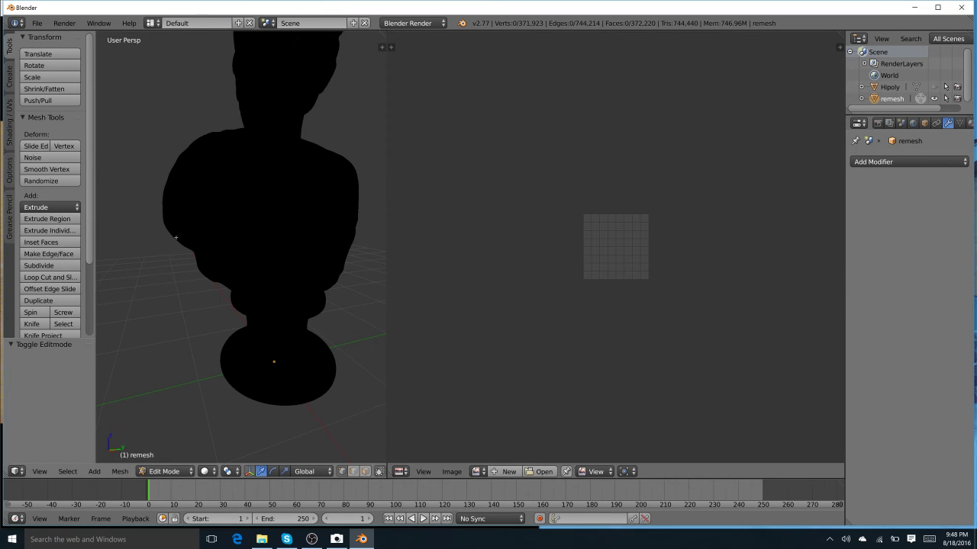
key(a)
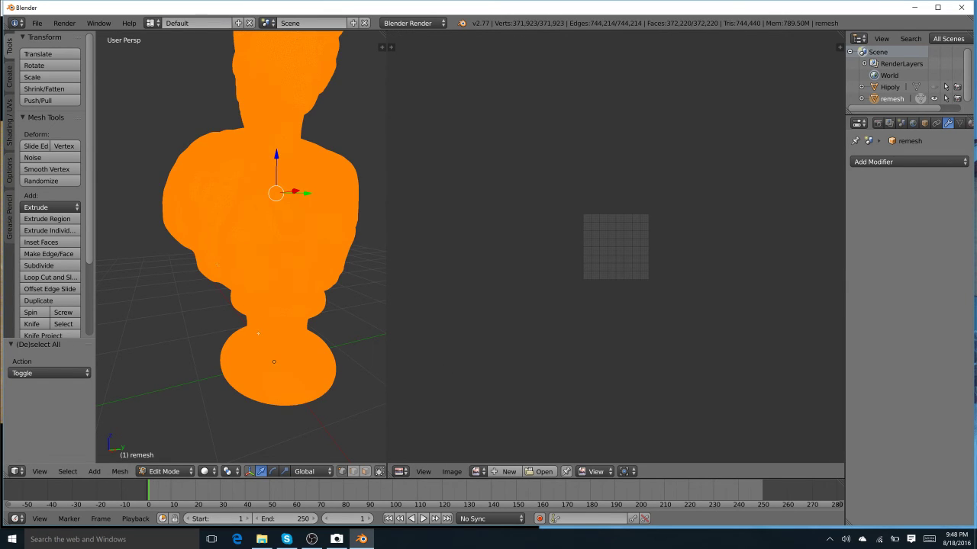
Step: Choose Smart UV Project for the remesh bust with angle limit 50 and island margin 0.02
click(10, 122)
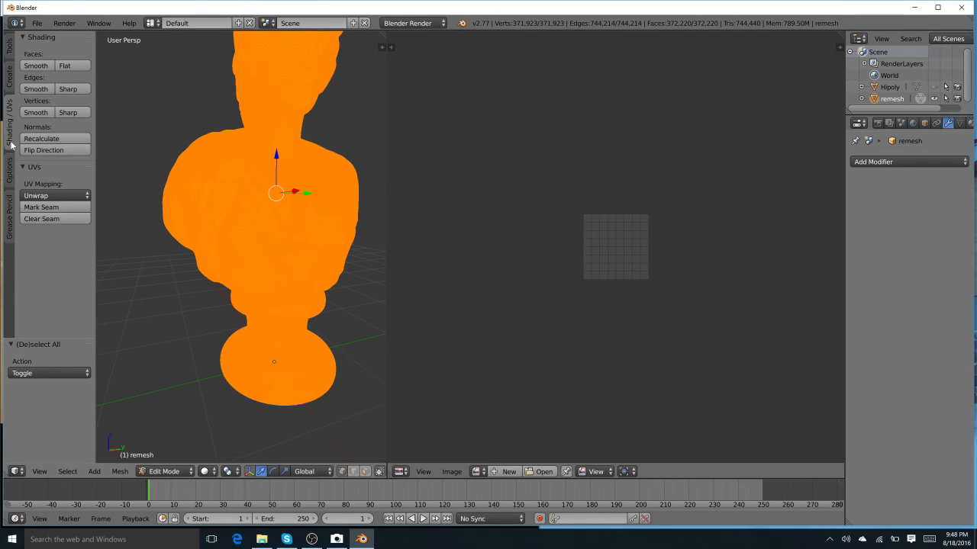
click(56, 195)
click(80, 219)
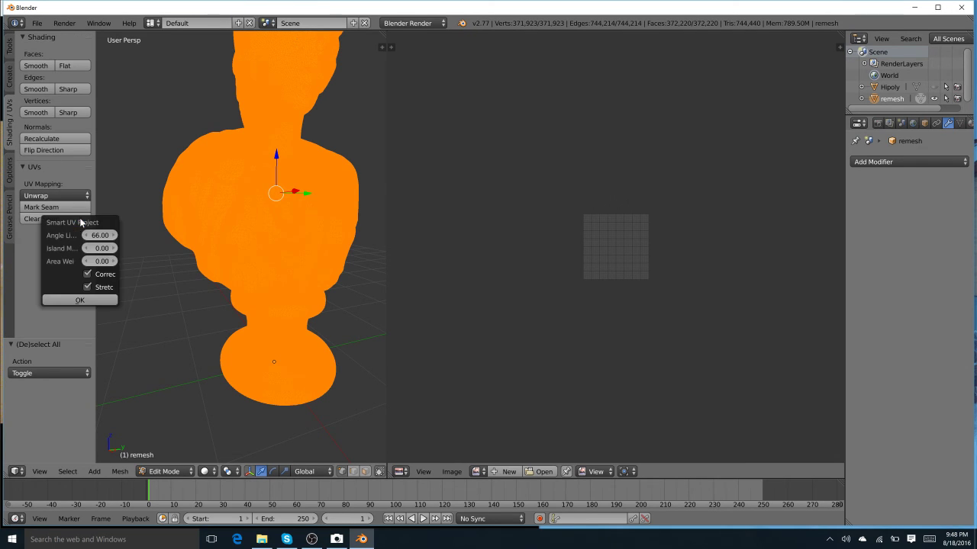
click(97, 235)
text(50)
key(Return)
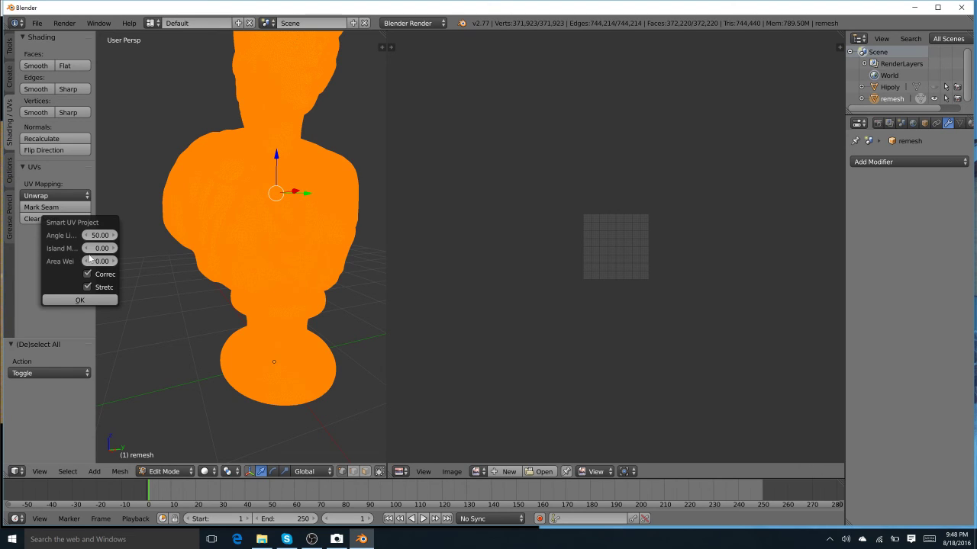
click(90, 253)
text(0.02)
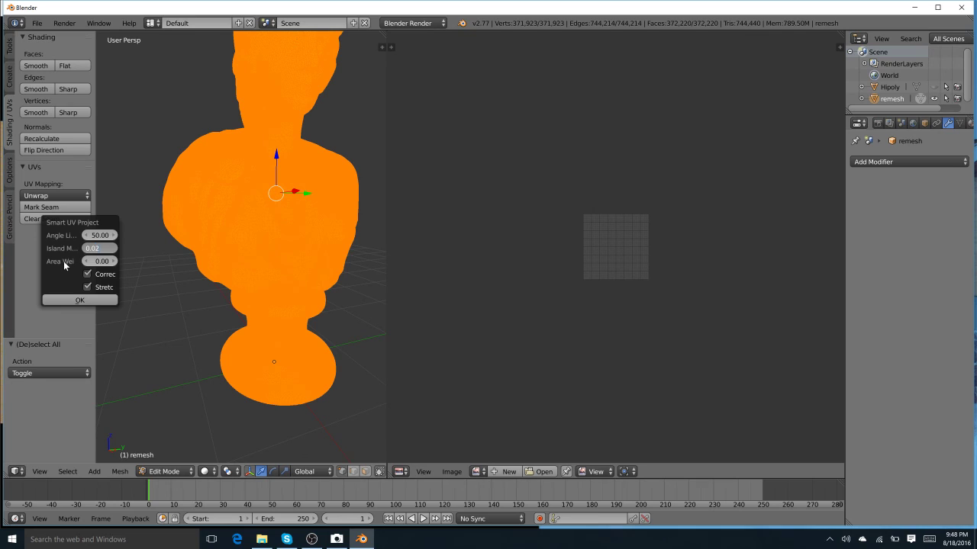
key(Return)
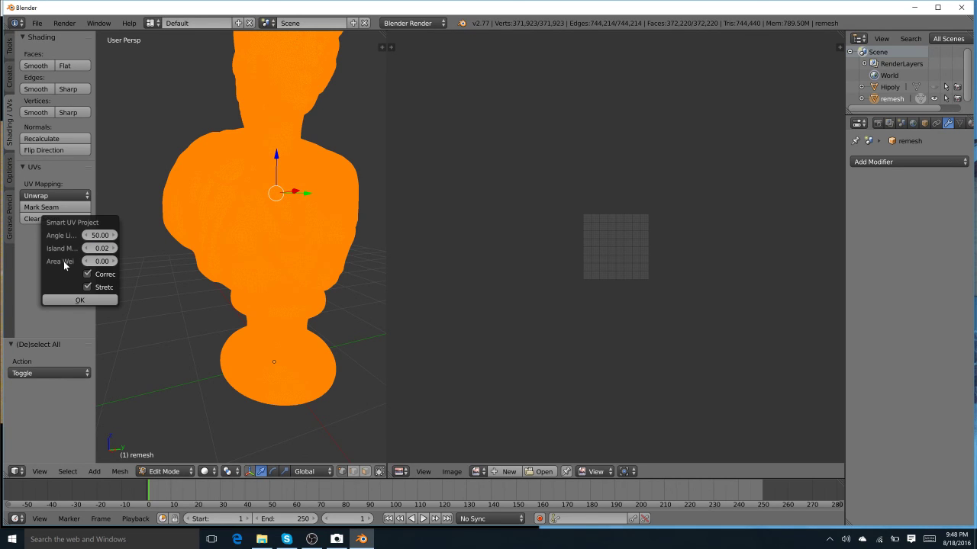